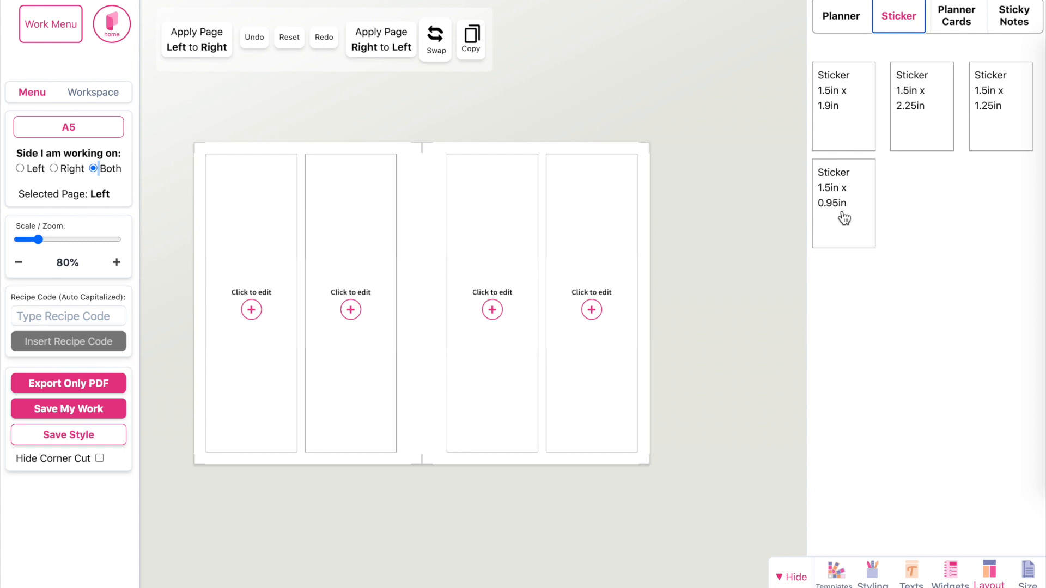
Apply the 1.5in x 2.25in sticker layout to both the left and right pages, and restrict editing to the left side
click(917, 145)
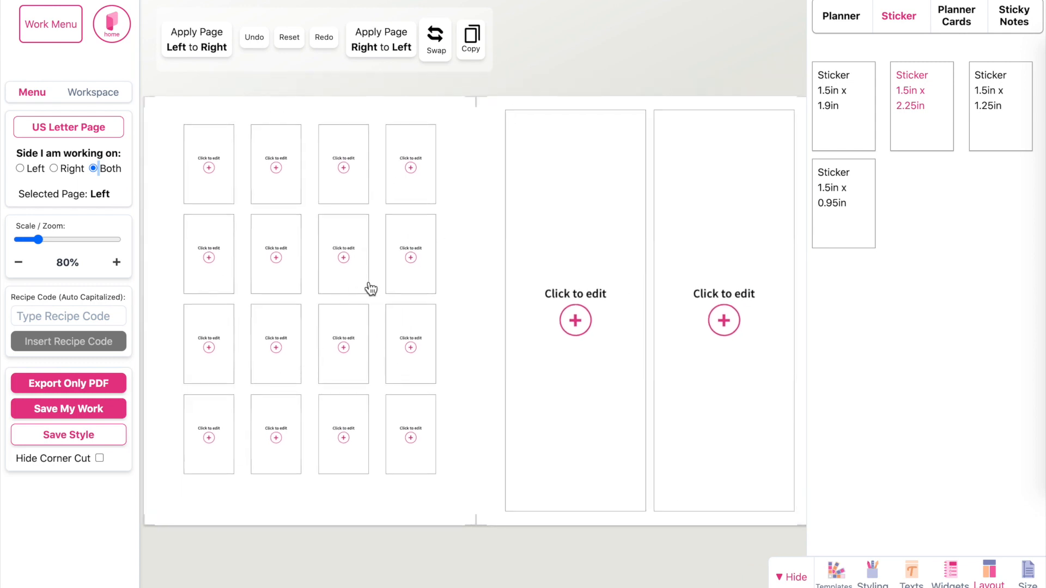
click(489, 302)
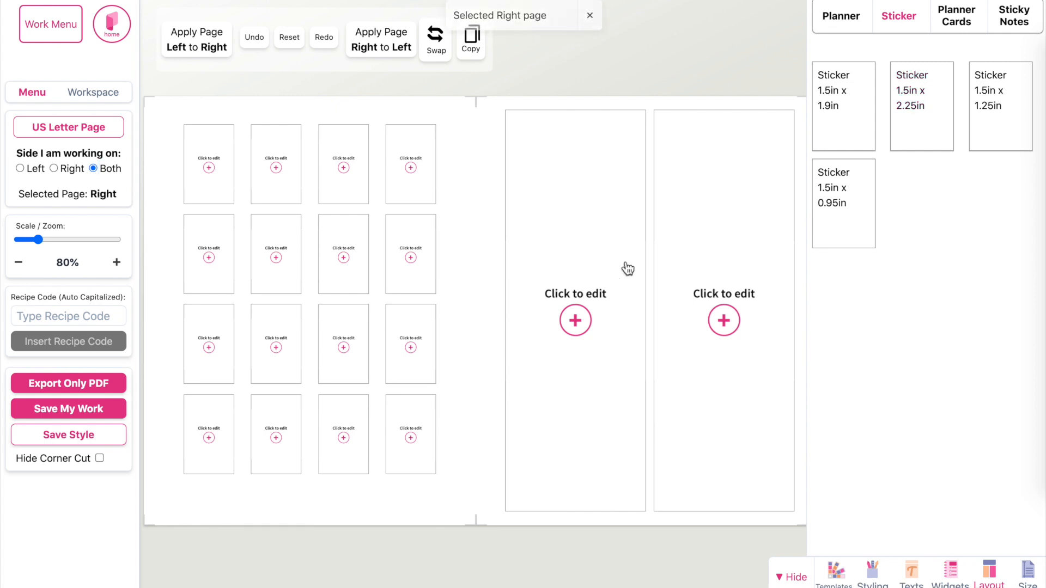
click(918, 112)
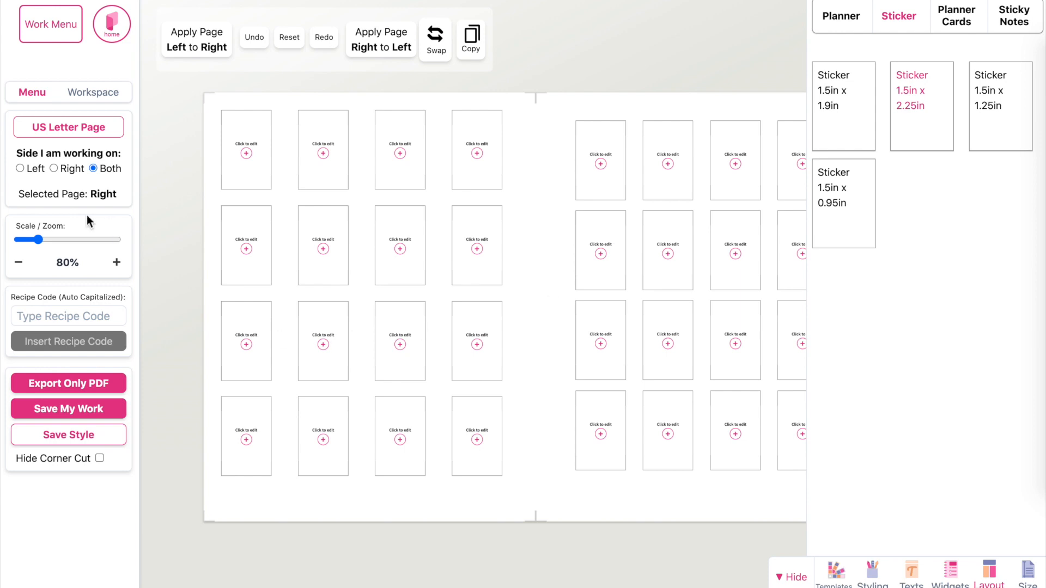
click(19, 168)
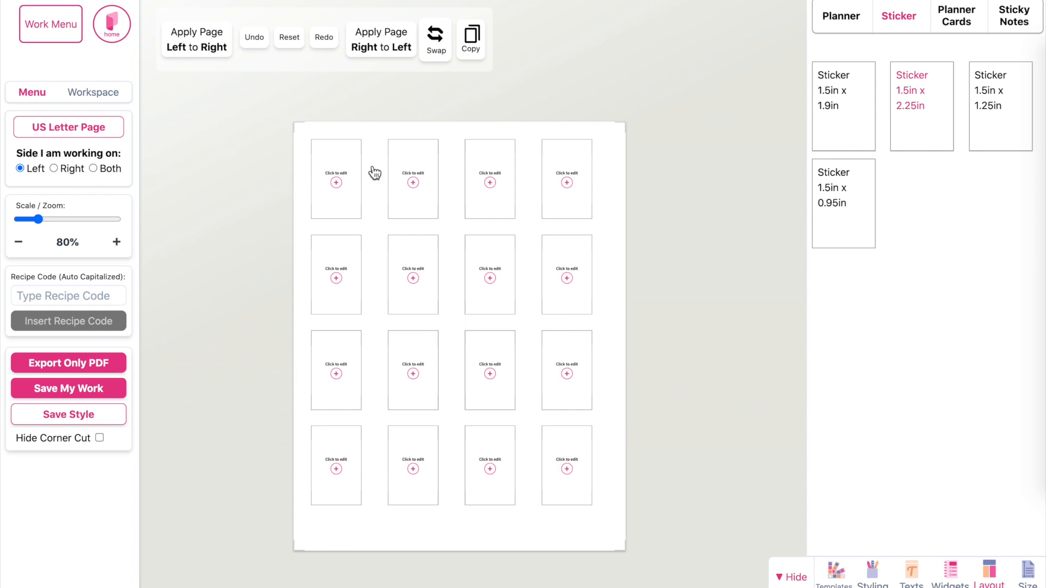
Enable Force Wrap with Border and apply it to all stickers on the left page
scroll(332, 212, up, 5)
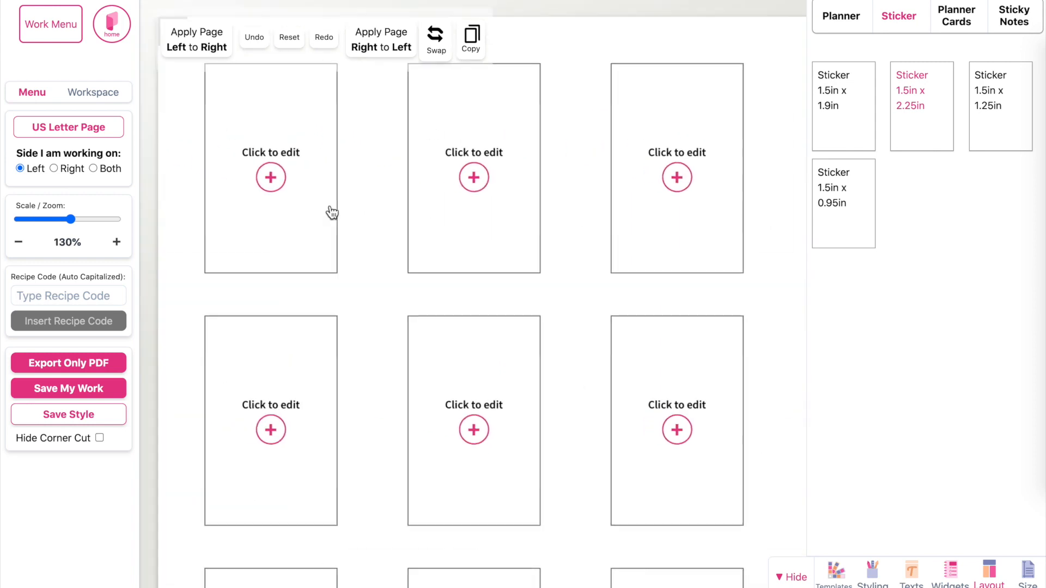
click(378, 201)
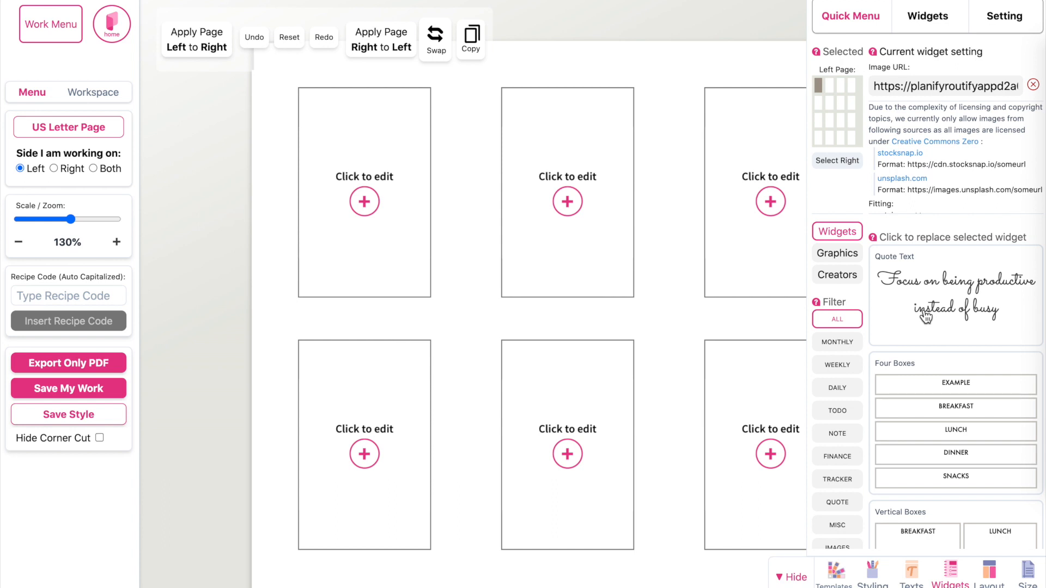
scroll(920, 180, down, 3)
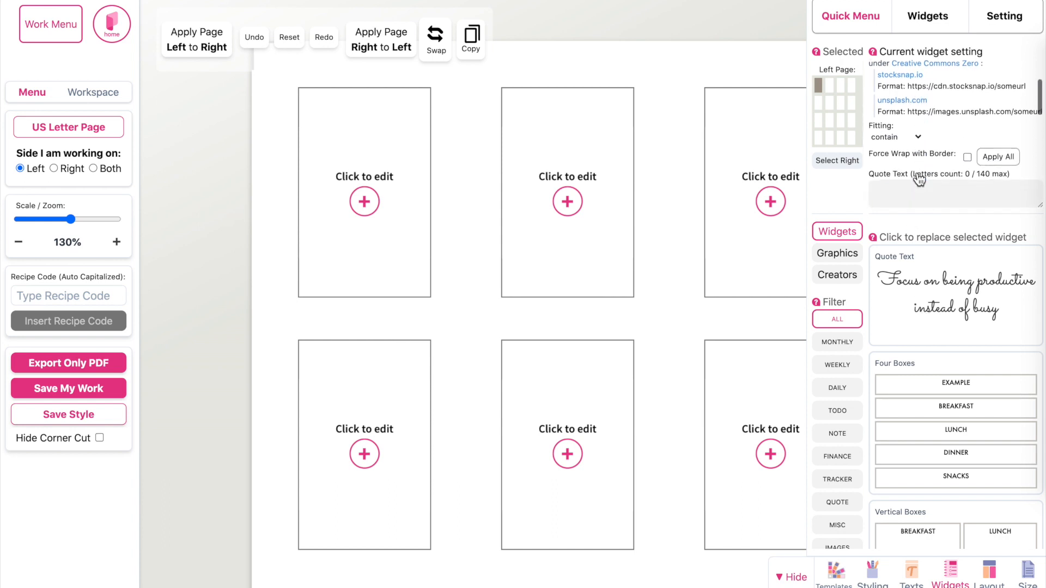
scroll(913, 158, down, 2)
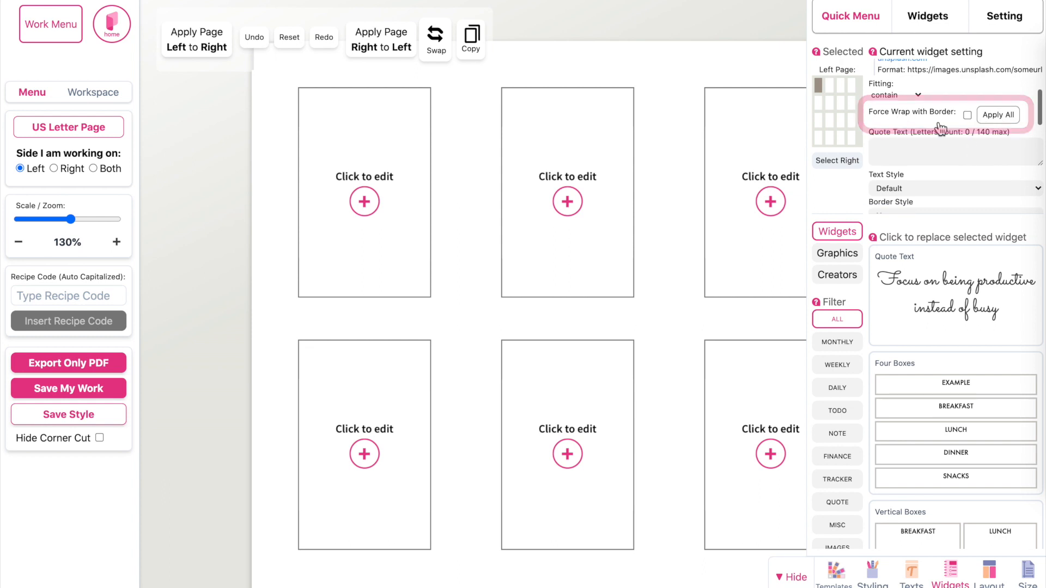
scroll(926, 119, up, 2)
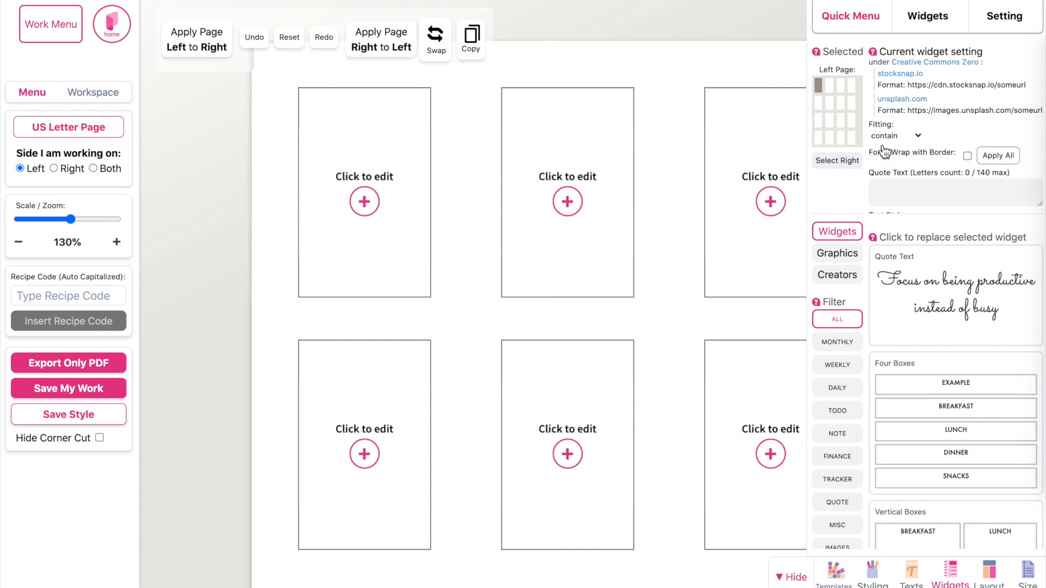
scroll(885, 153, down, 1)
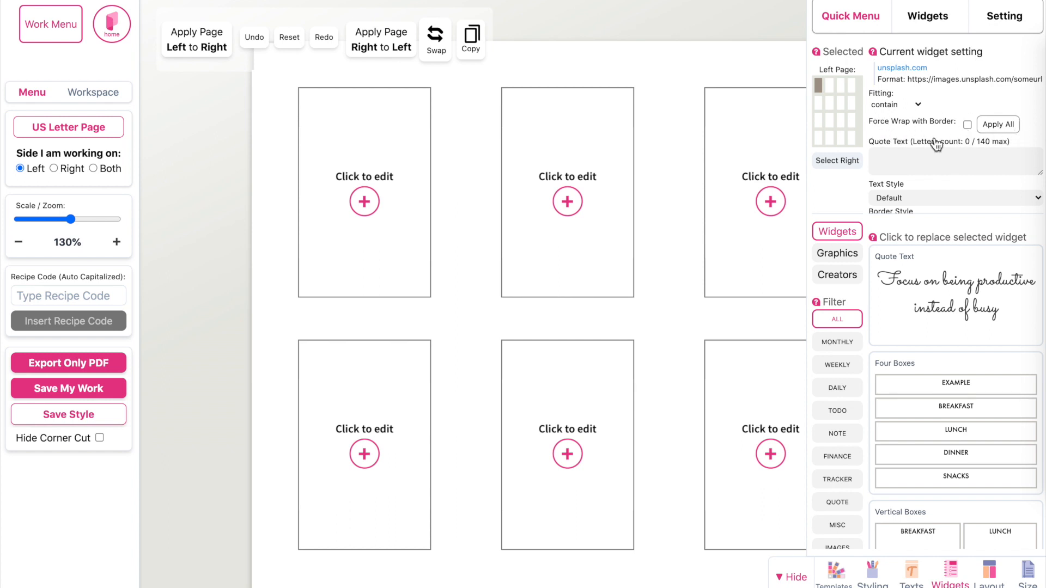
click(997, 129)
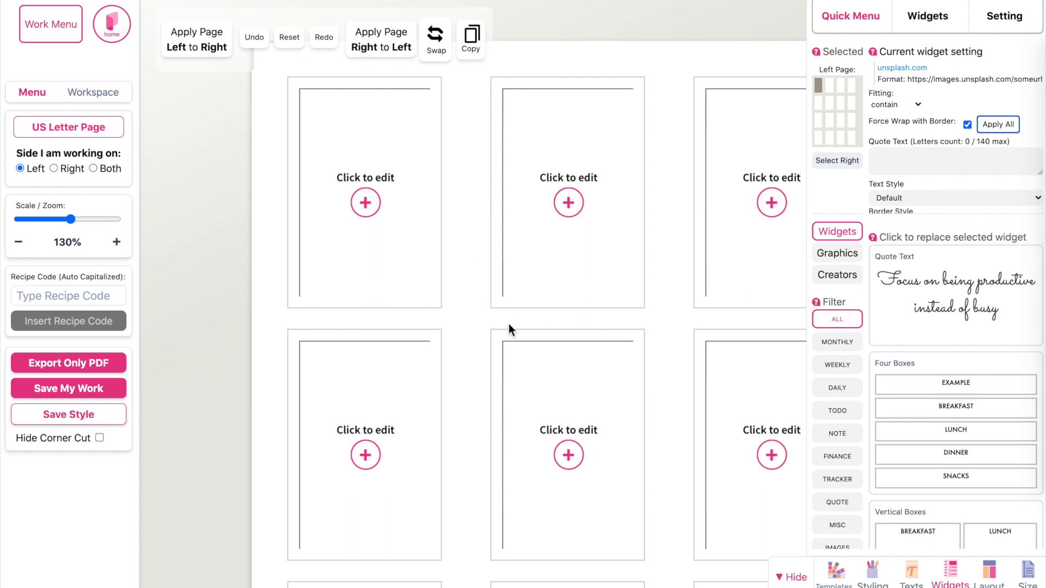
Inspect the wrap borders around the stickers across the page
scroll(508, 323, down, 2)
scroll(509, 323, right, 3)
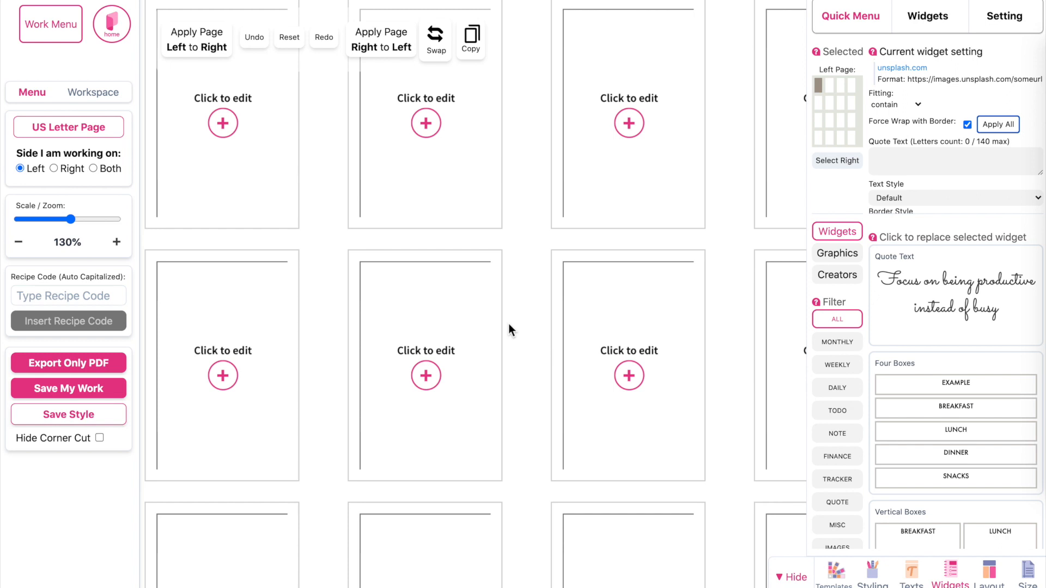
scroll(508, 323, down, 3)
scroll(510, 327, up, 1)
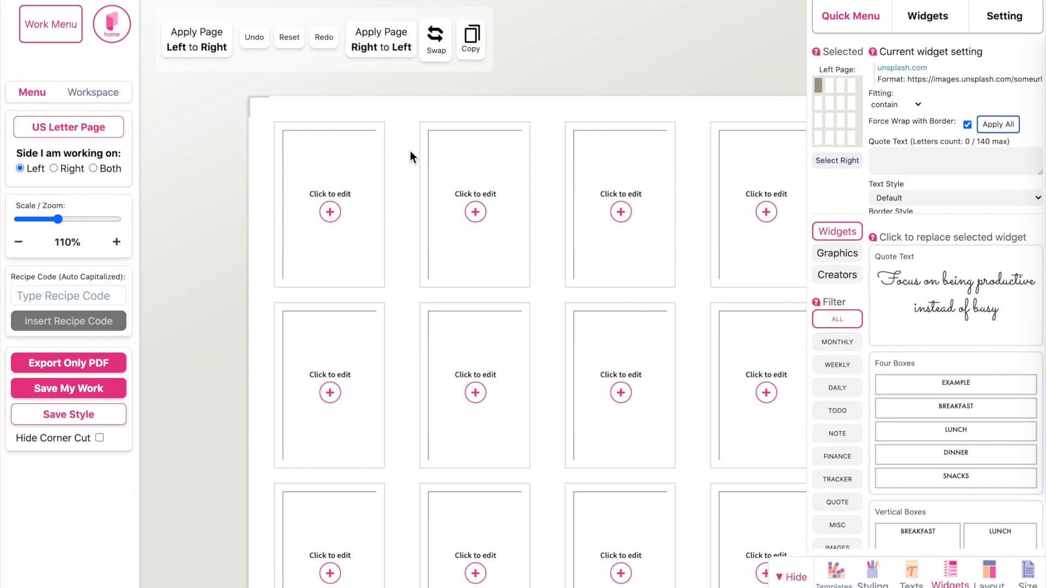
scroll(375, 289, right, 2)
scroll(375, 290, down, 1)
scroll(373, 284, left, 1)
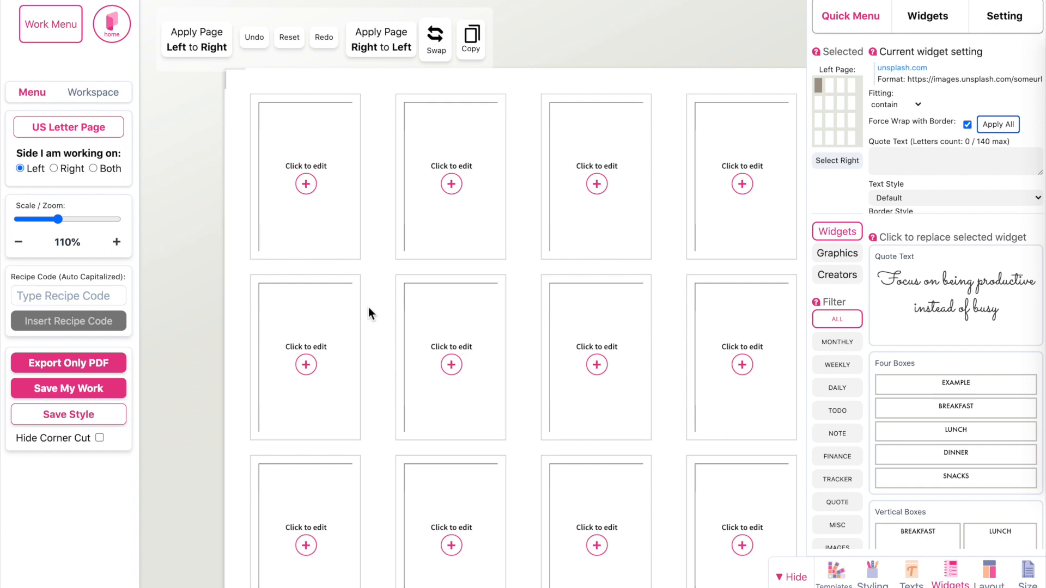
Fill the first sticker in the top row with the single-column To Do List widget
click(307, 184)
scroll(1021, 489, down, 5)
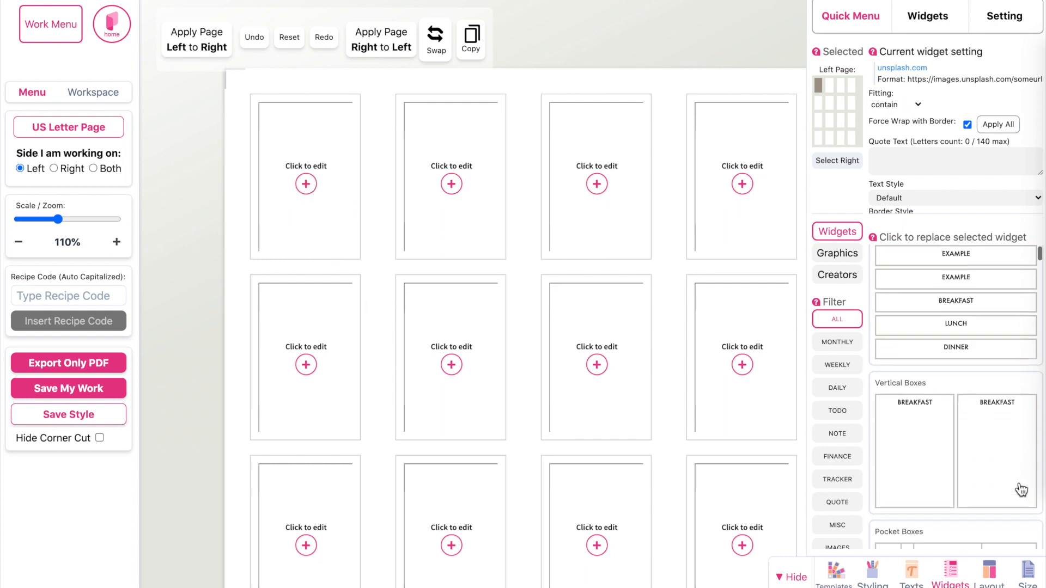
click(845, 367)
click(848, 411)
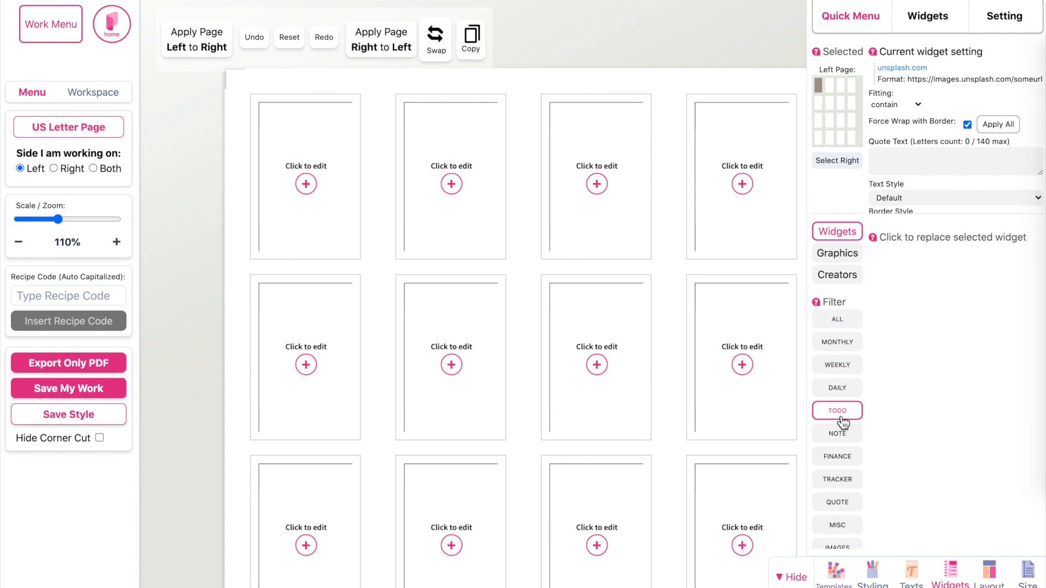
scroll(910, 467, down, 1)
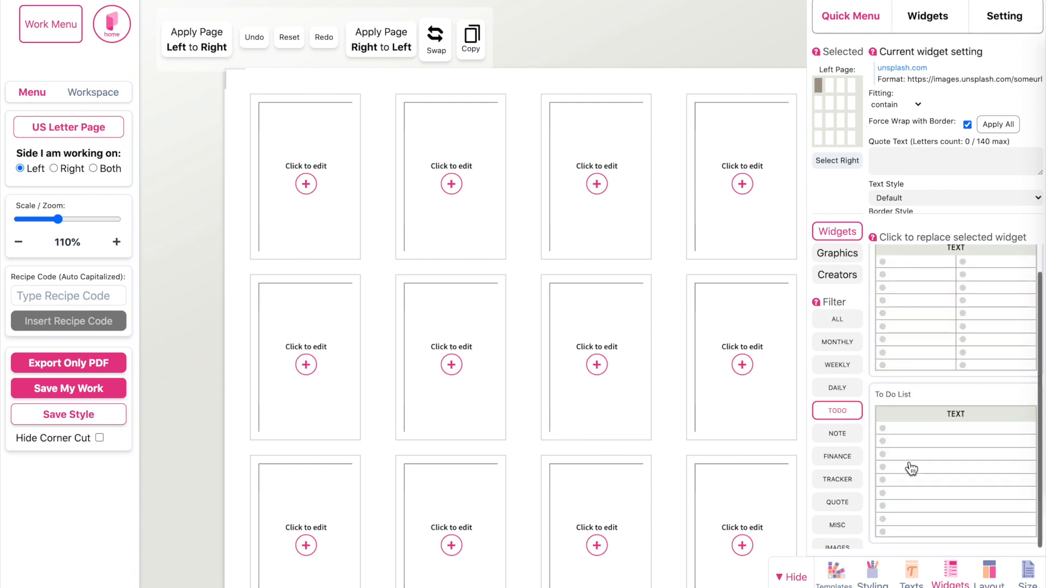
click(915, 424)
Set the to-do sticker's number of rows to 8 and its header to "TO DO"
scroll(919, 189, down, 1)
click(935, 172)
click(934, 171)
click(935, 172)
scroll(935, 171, up, 1)
double_click(912, 102)
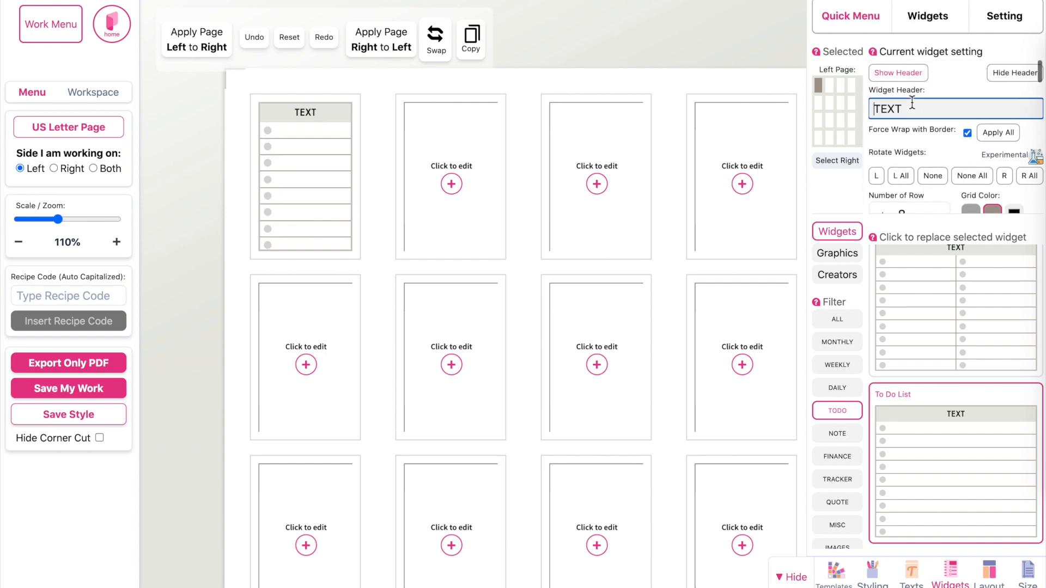
text(TO DO)
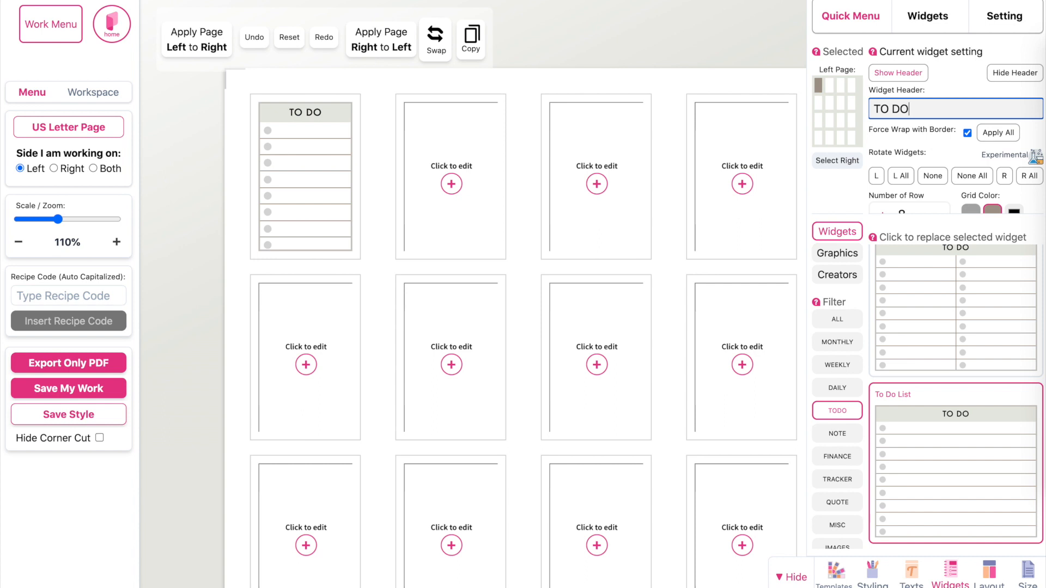
Fill the second sticker in the top row with the Monthly Calendar widget
click(456, 157)
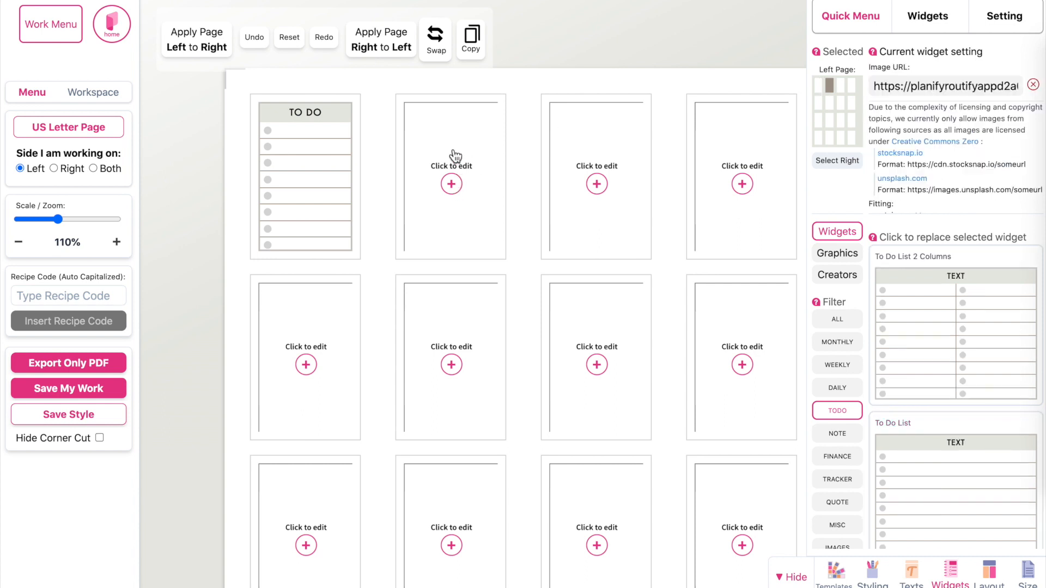
click(841, 345)
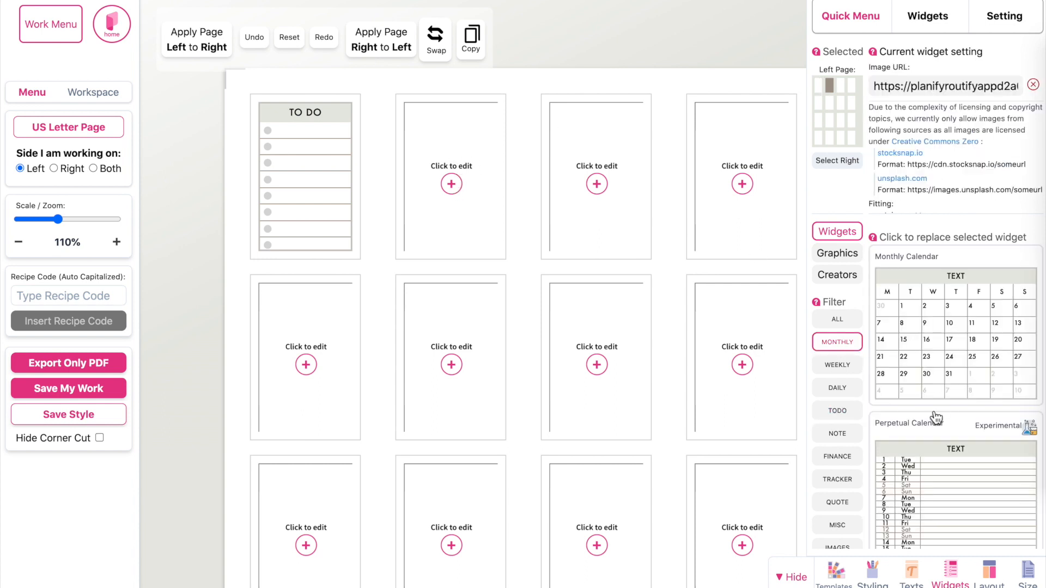
click(946, 360)
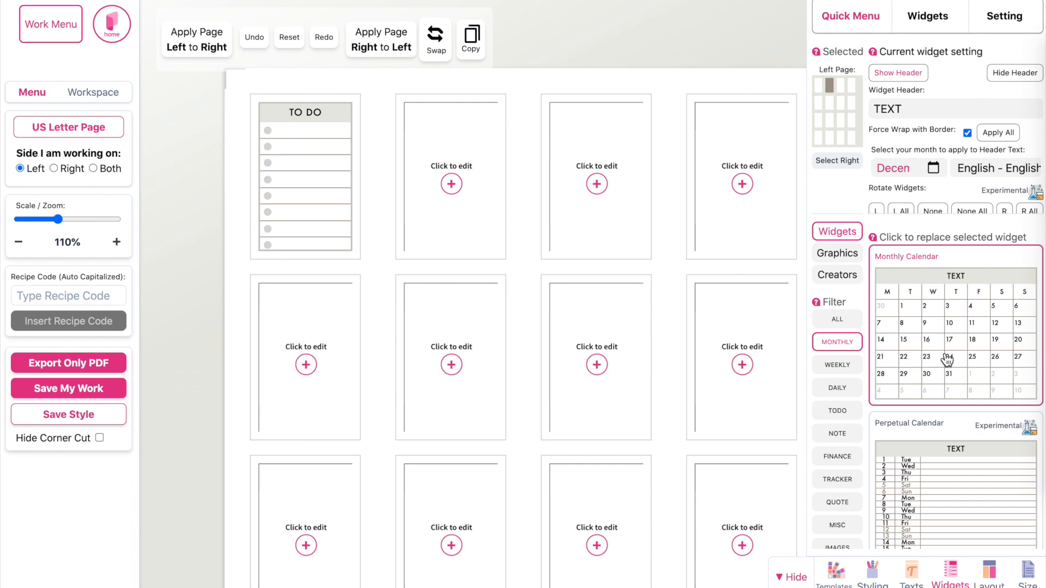
Set the calendar sticker's month to January 2021 and its number of rows to 5
click(930, 174)
scroll(929, 209, down, 1)
click(904, 241)
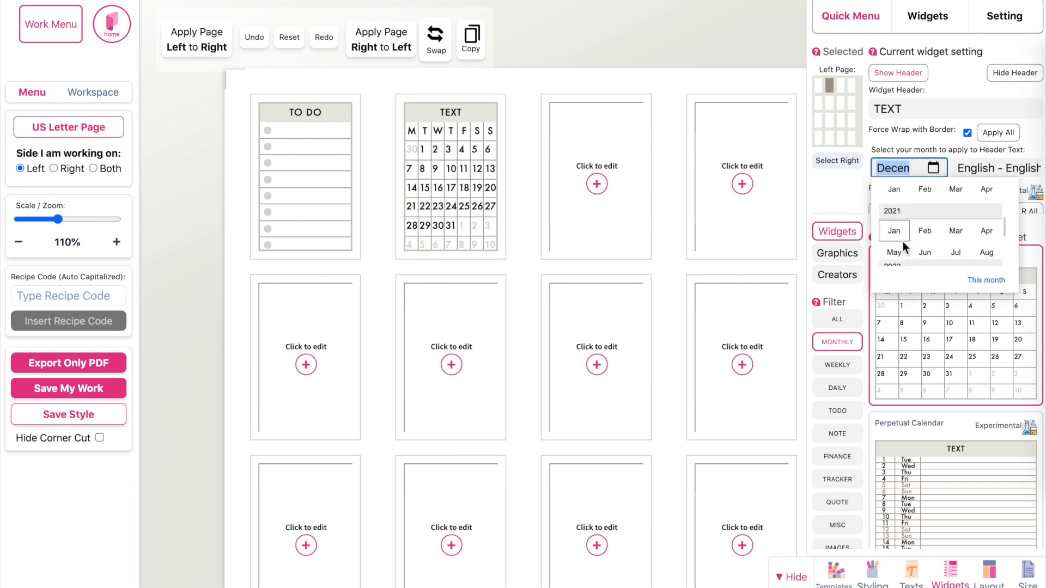
click(894, 217)
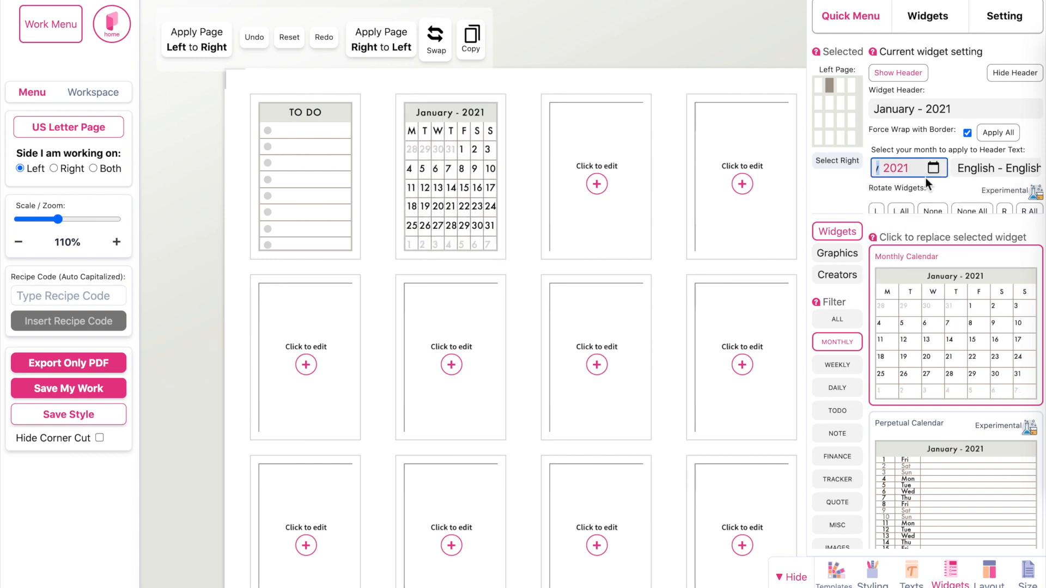
scroll(926, 177, down, 2)
click(936, 150)
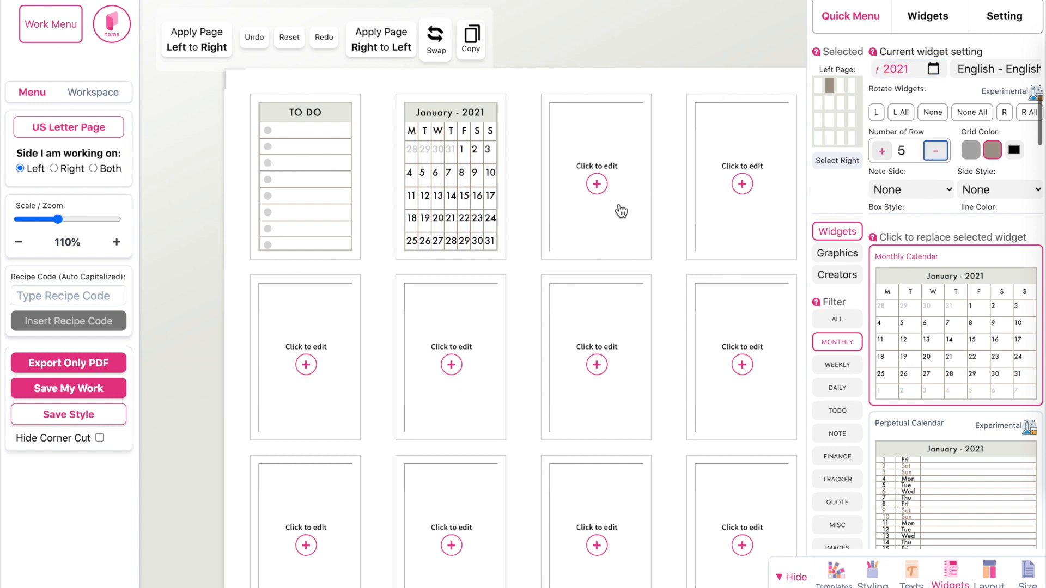
Fill the third sticker in the top row with the Grid Box note widget and set its header to "NOTES"
click(523, 242)
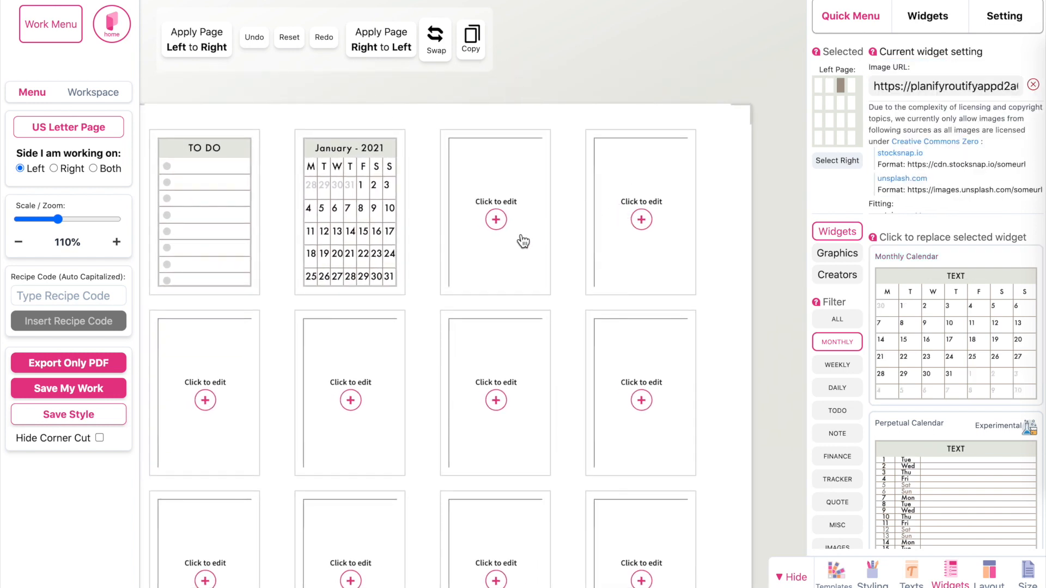
click(841, 439)
scroll(931, 500, down, 1)
scroll(931, 500, down, 5)
click(934, 353)
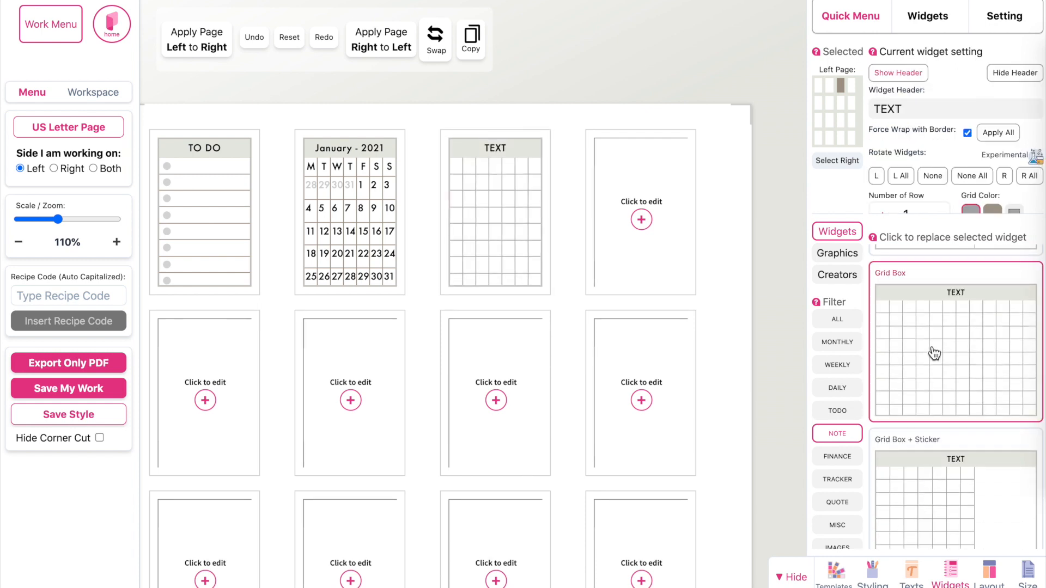
click(940, 109)
double_click(940, 110)
text(NOTES)
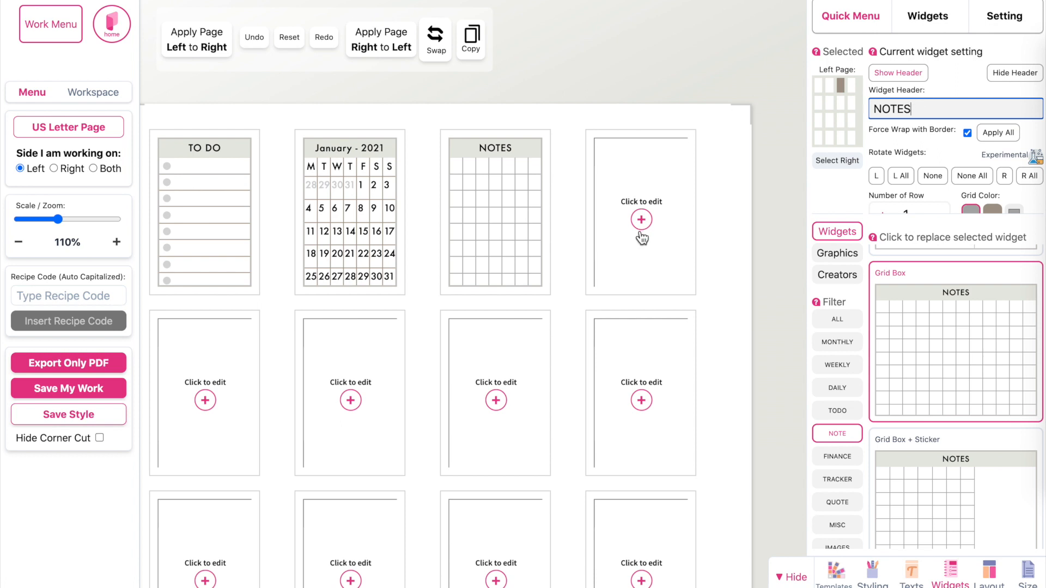
Try the Quote #1 and Quote #2 graphics in the fourth sticker of the top row
click(639, 181)
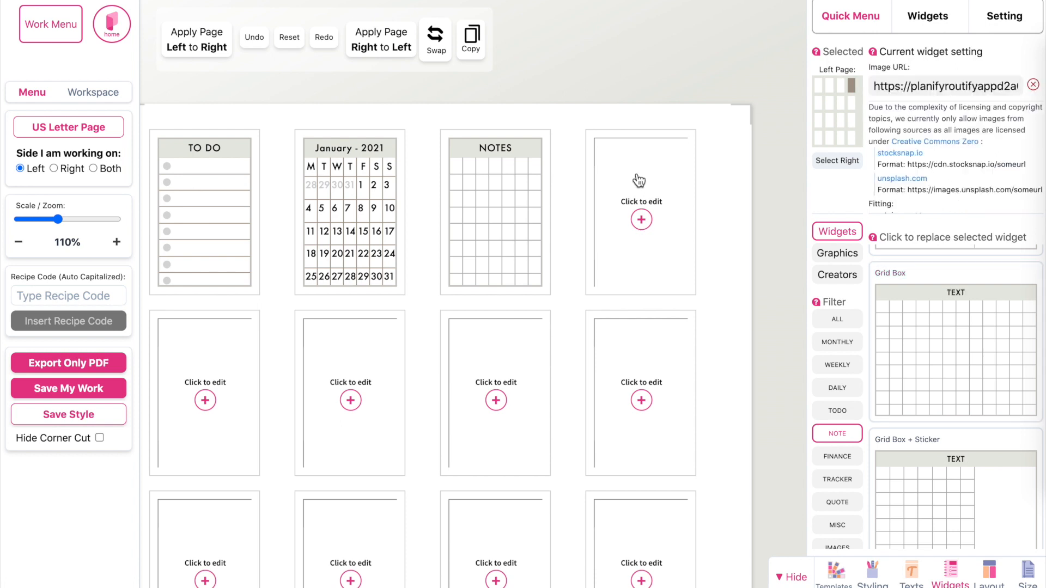
click(834, 256)
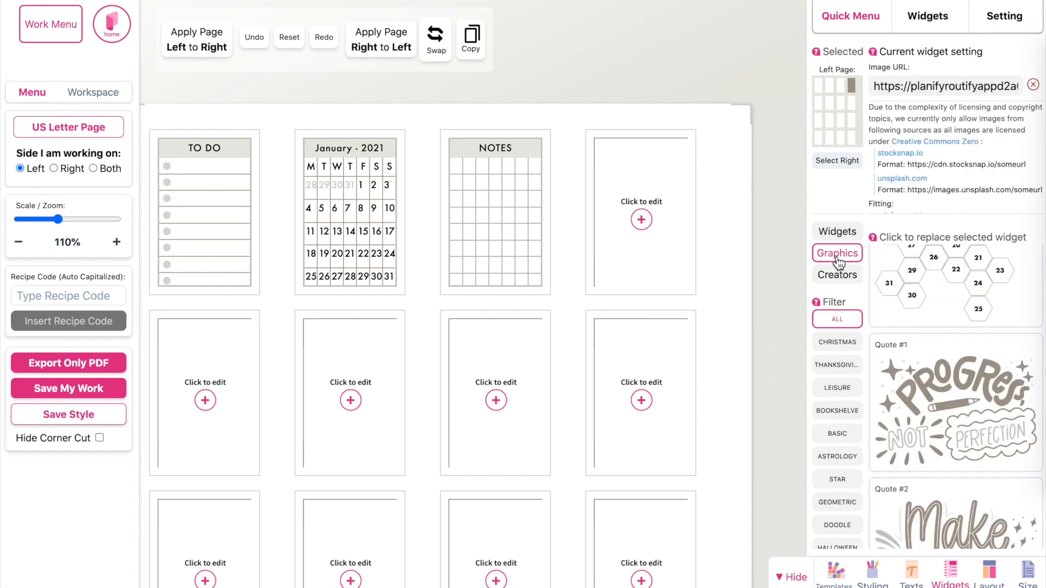
click(930, 287)
scroll(931, 305, down, 2)
click(934, 316)
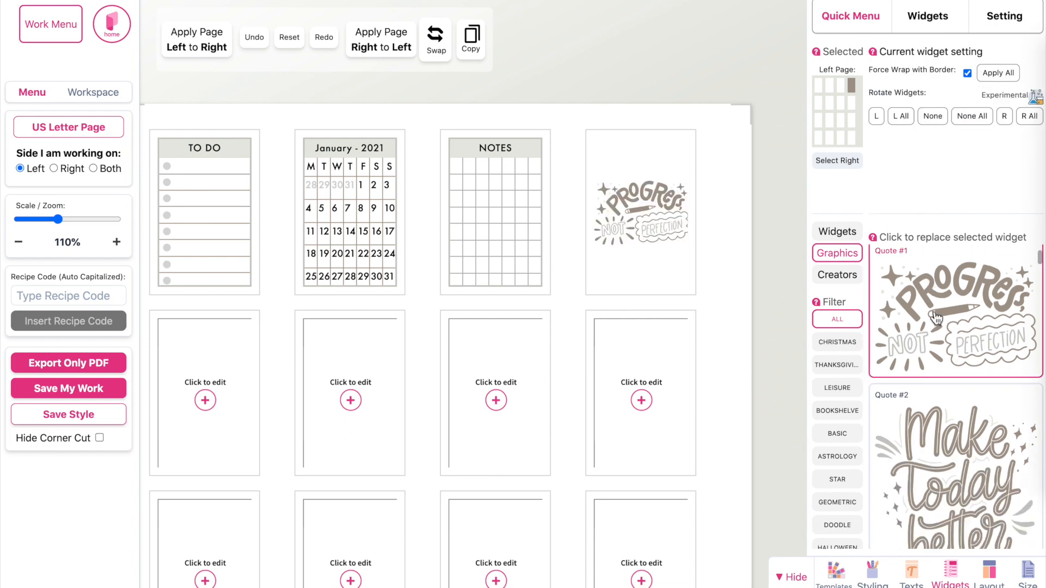
scroll(936, 339, down, 4)
click(935, 360)
Try further frame graphics in the fourth sticker, including the leafy wreath with a bow
scroll(936, 366, down, 4)
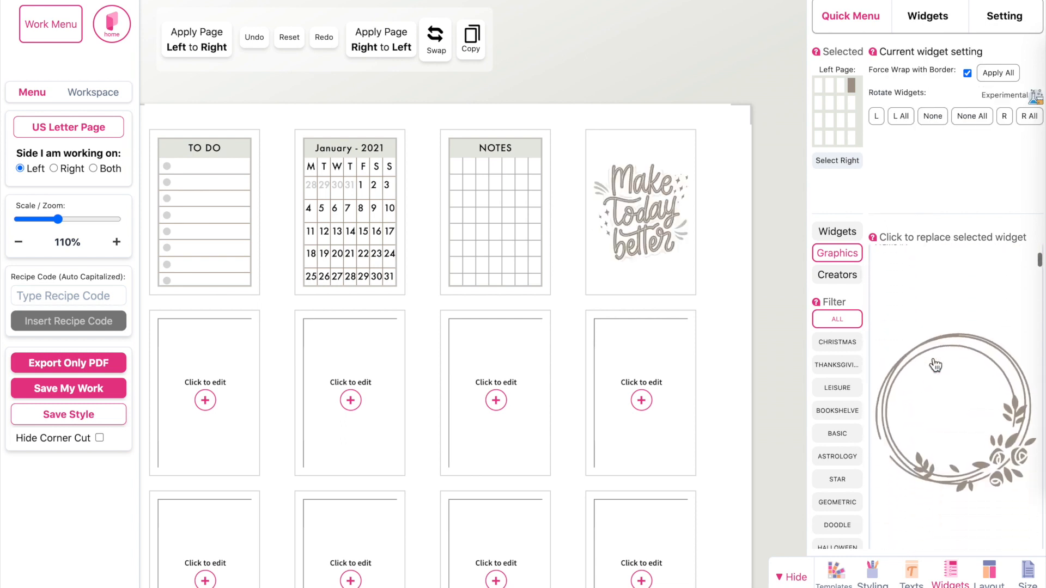
click(936, 366)
scroll(936, 366, down, 6)
click(936, 366)
scroll(936, 366, down, 4)
click(937, 367)
scroll(936, 367, down, 1)
click(937, 367)
scroll(936, 327, down, 4)
click(958, 466)
scroll(958, 466, down, 3)
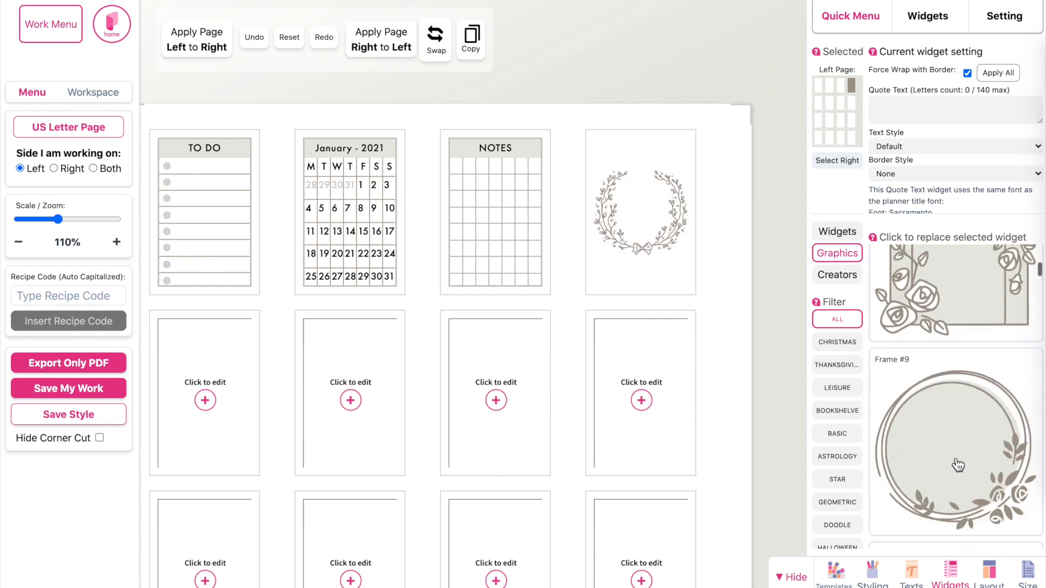
Fill the fourth sticker in the top row with the house-shaped floral Frame #8 graphic
click(958, 466)
scroll(958, 466, down, 3)
click(958, 403)
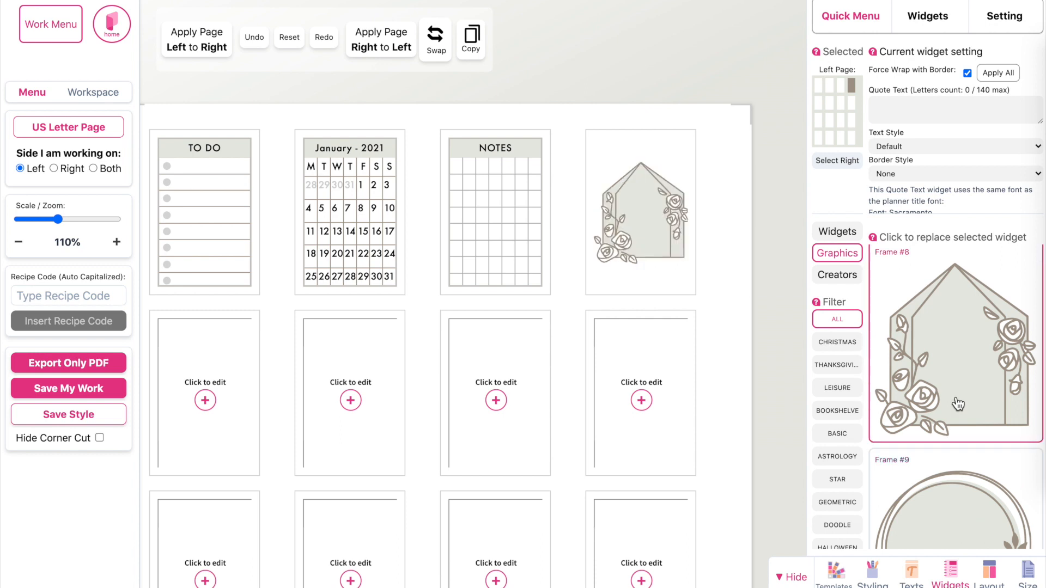
scroll(576, 429, left, 3)
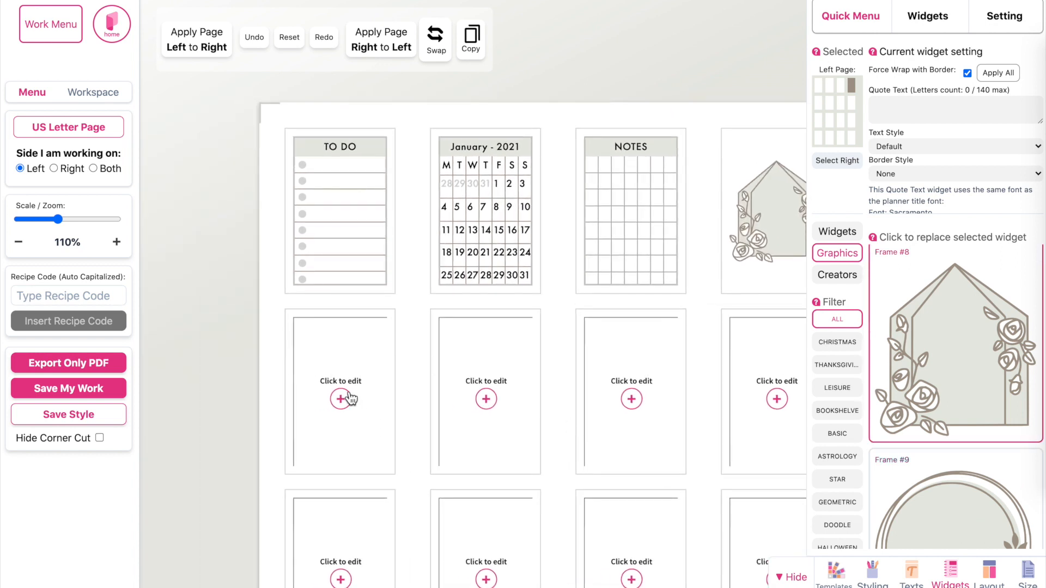
Select the first sticker in the second row and browse the artwork collections of the different creators
click(351, 400)
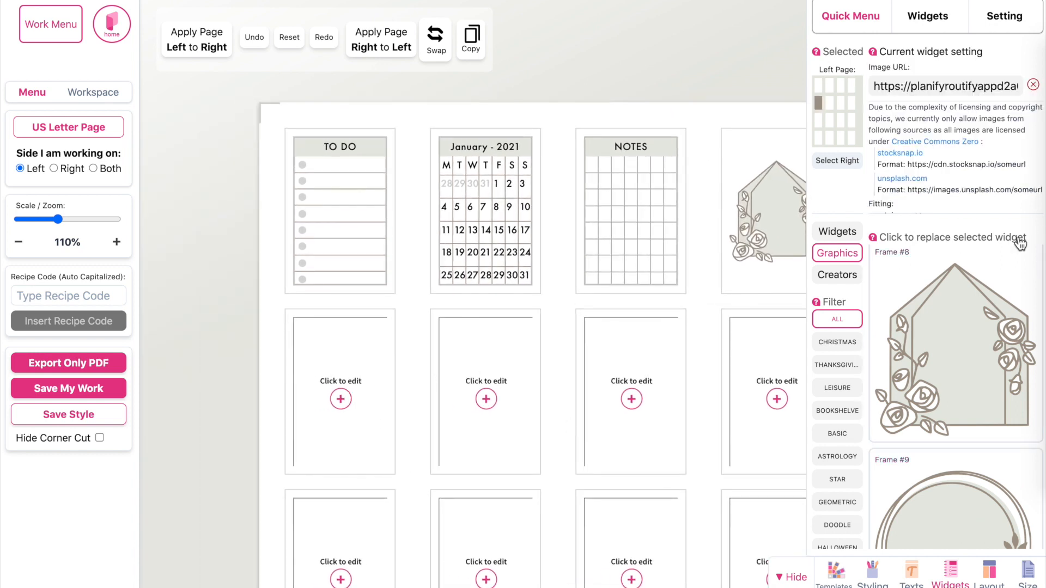
click(844, 276)
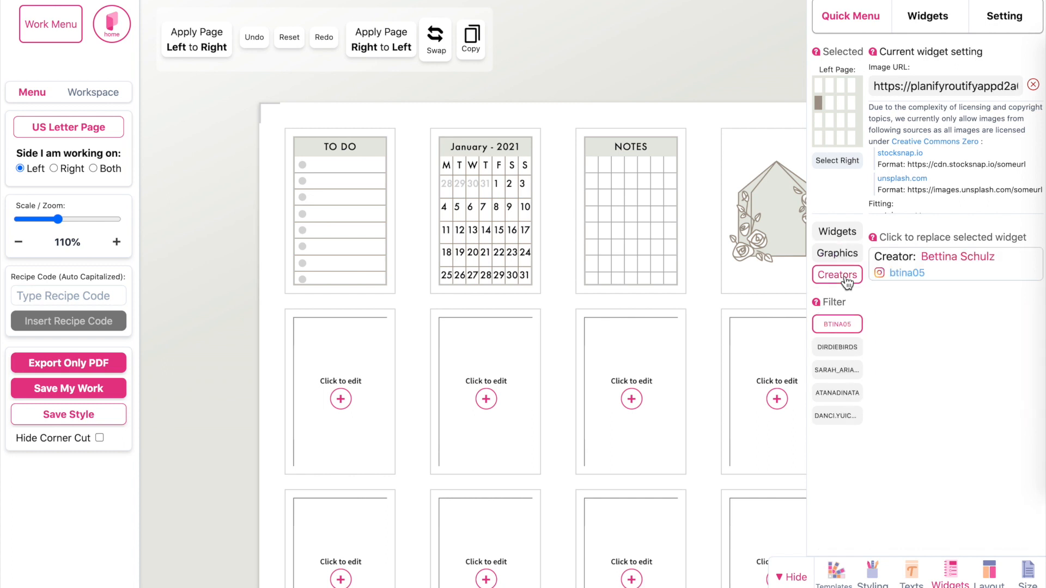
click(838, 347)
click(838, 370)
click(837, 393)
click(839, 416)
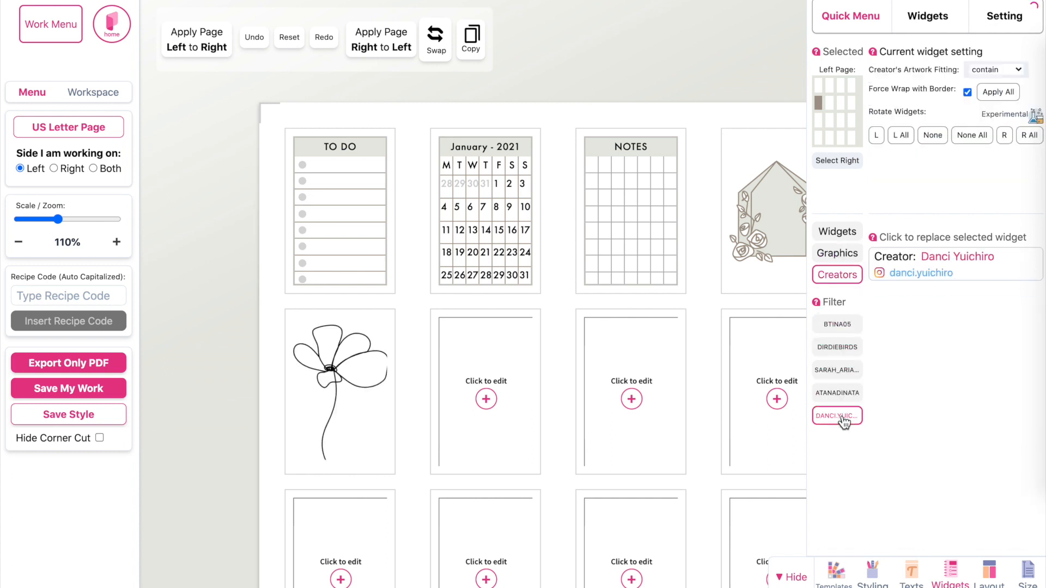
click(836, 324)
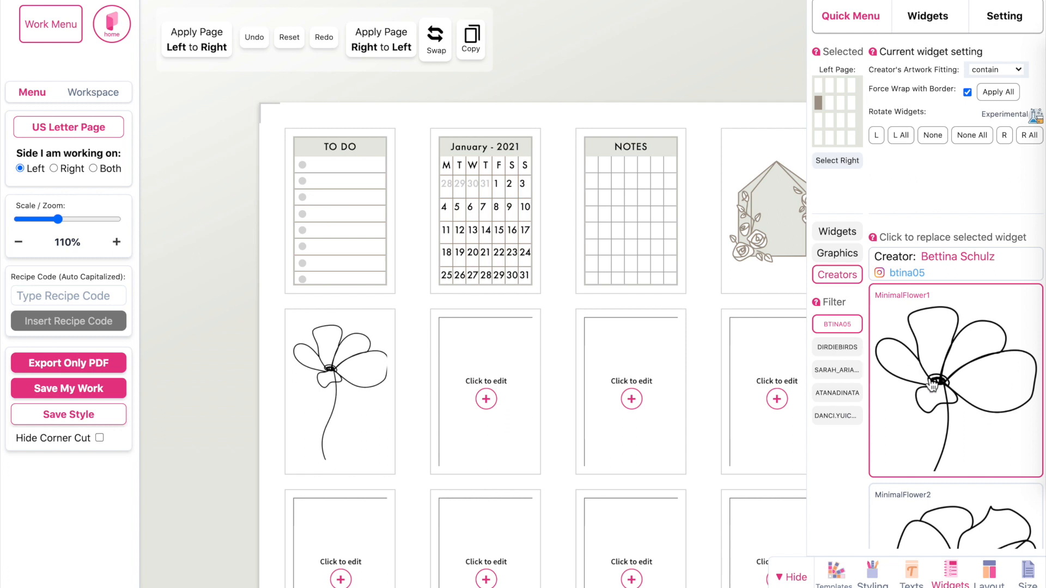
Try other MinimalFlower line drawings in the first sticker of the second row
scroll(943, 425, down, 3)
click(943, 425)
scroll(943, 430, down, 5)
click(945, 437)
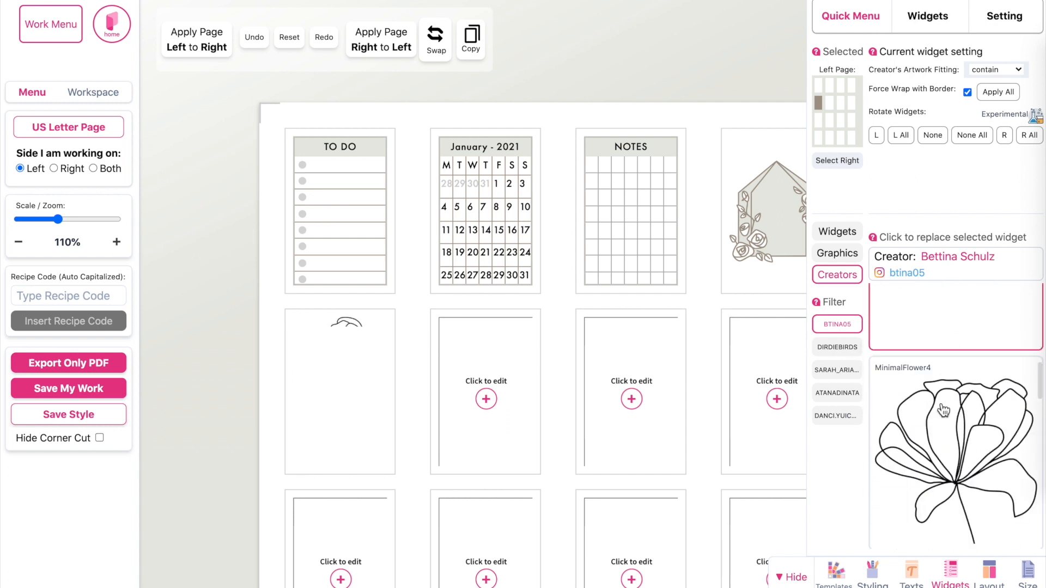
Try the crystal ball and the Girl with a pink bow artworks from the dirdiebirds collection in the same sticker
click(838, 349)
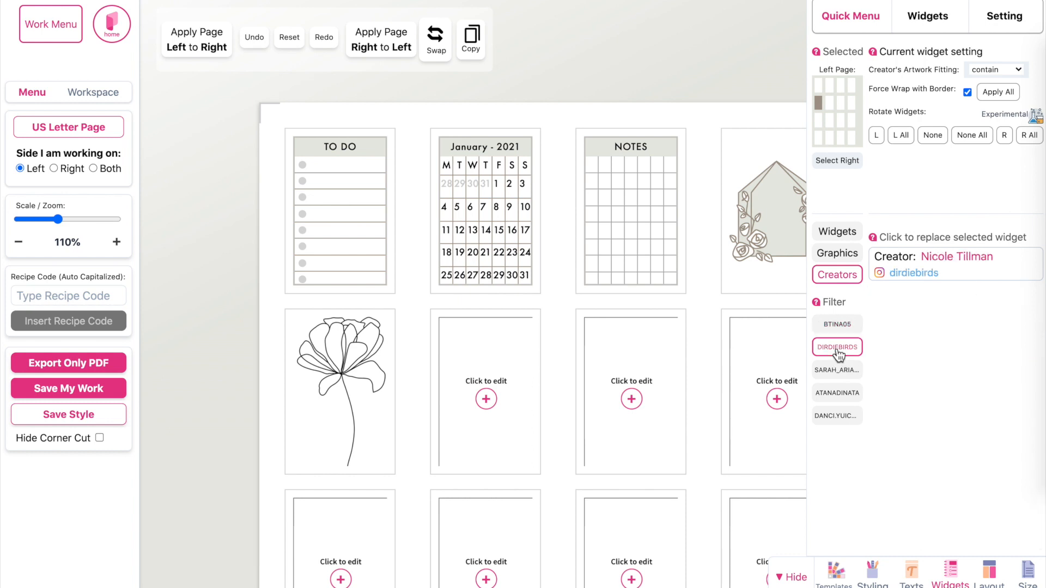
click(940, 385)
scroll(941, 385, down, 1)
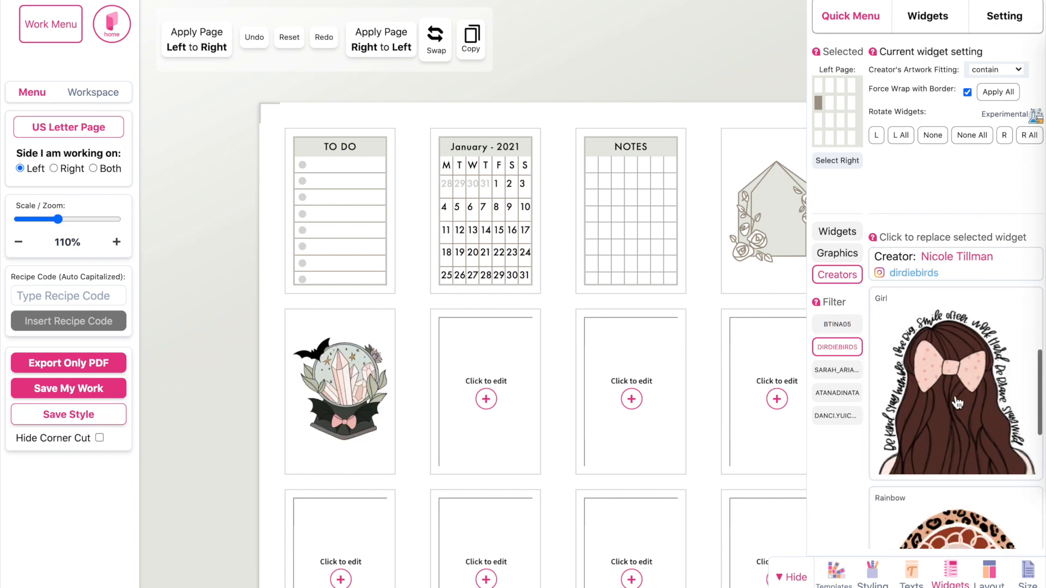
click(951, 400)
Fill the first sticker in the second row with the "Be Your Own Kind of Beautiful" artwork, comparing it with its clear version
click(842, 373)
click(845, 396)
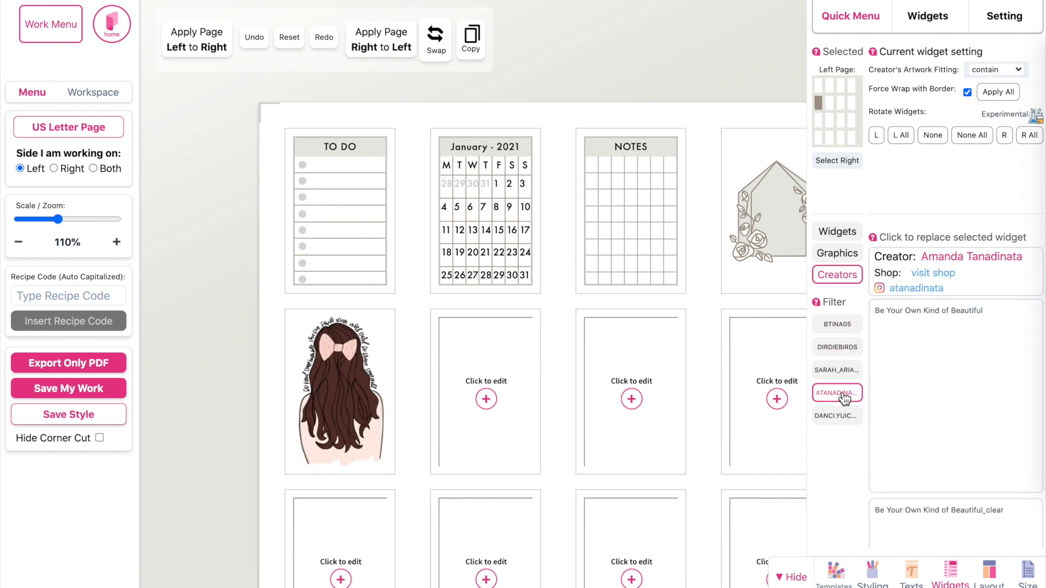
click(934, 411)
scroll(937, 412, down, 1)
scroll(937, 412, down, 3)
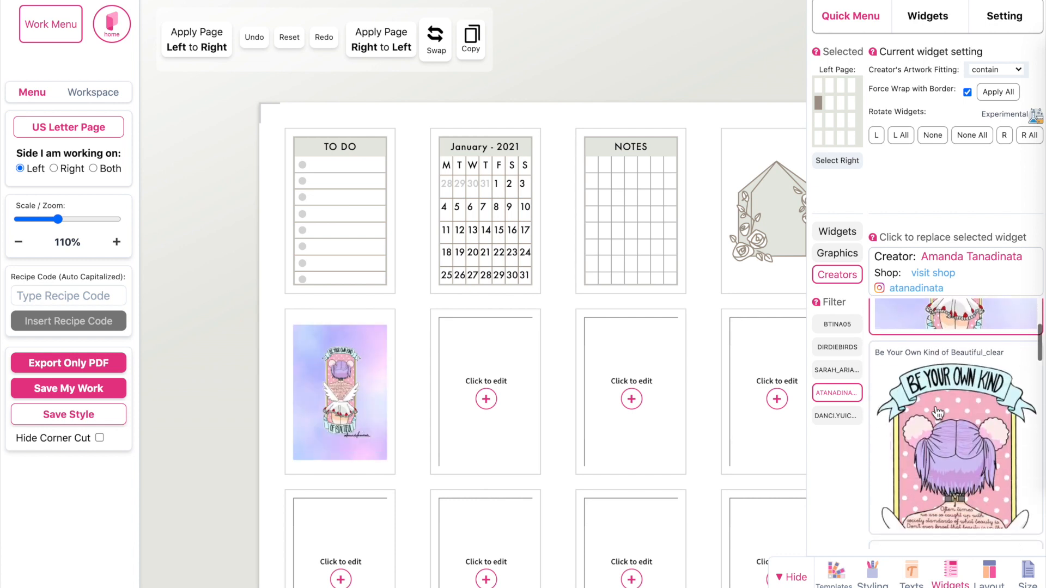
click(947, 364)
scroll(947, 365, down, 1)
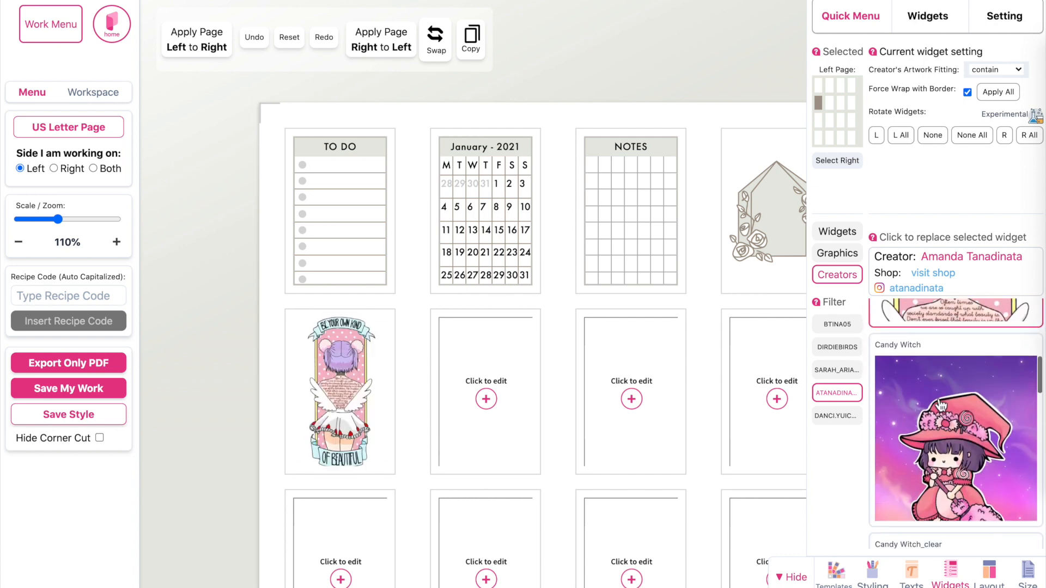
click(943, 400)
Place the My Images widget in the second sticker of the second row
click(488, 399)
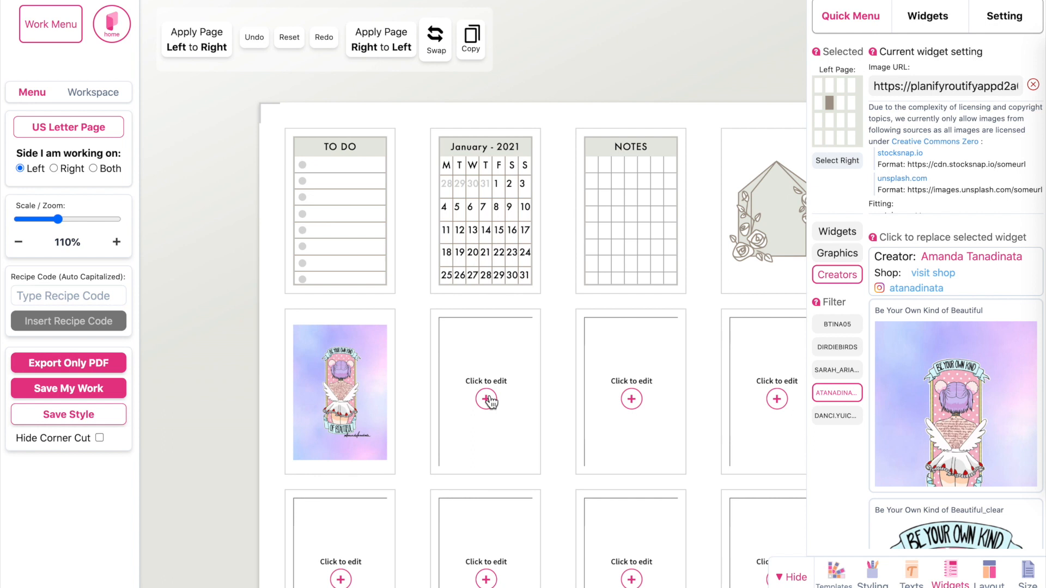
click(838, 233)
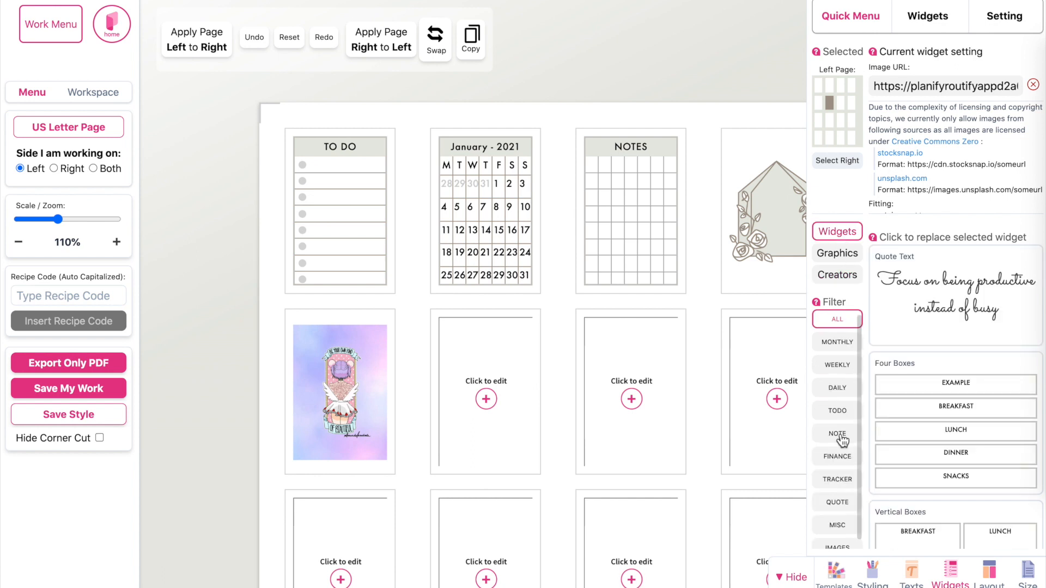
scroll(837, 474, down, 1)
click(840, 541)
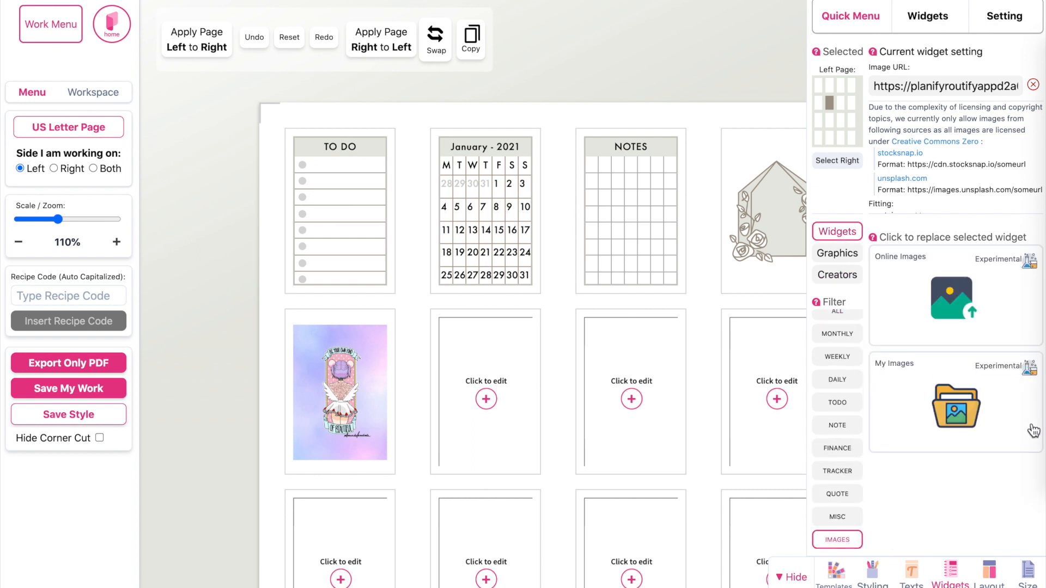
click(962, 415)
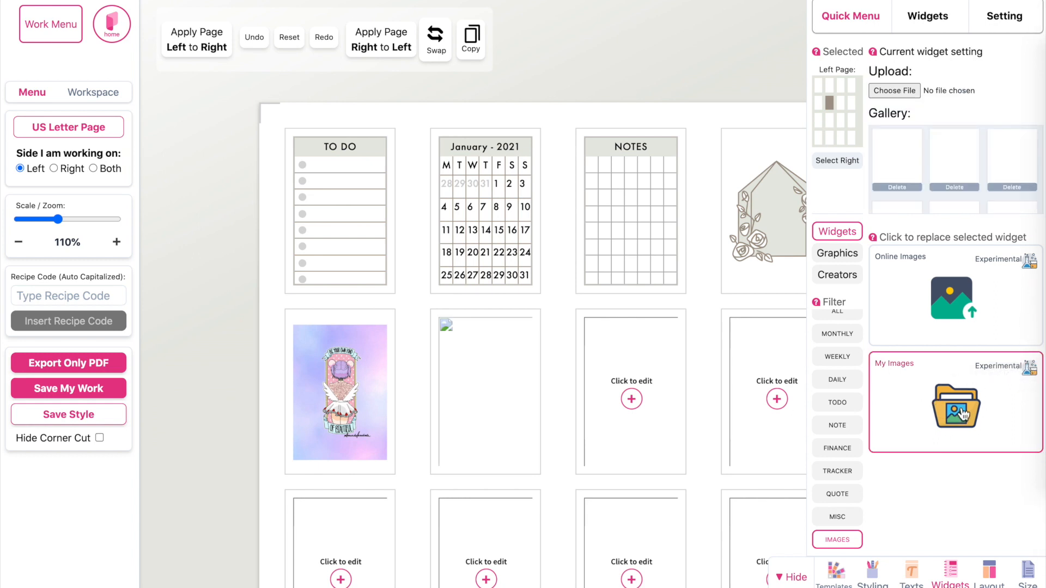
Show the widget's full image gallery, and open the upload file chooser without picking a file
scroll(958, 187, down, 1)
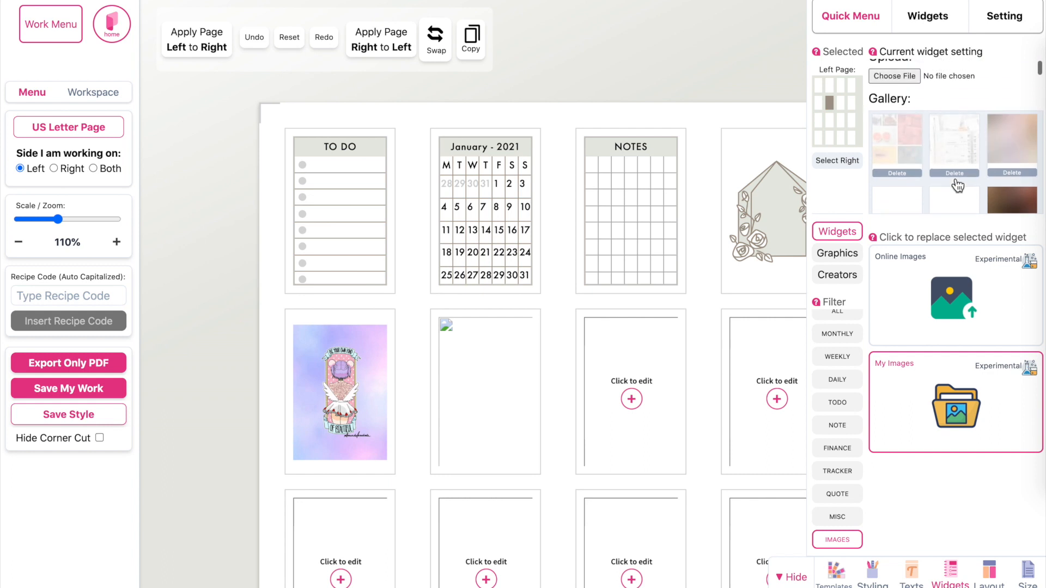
scroll(958, 186, up, 1)
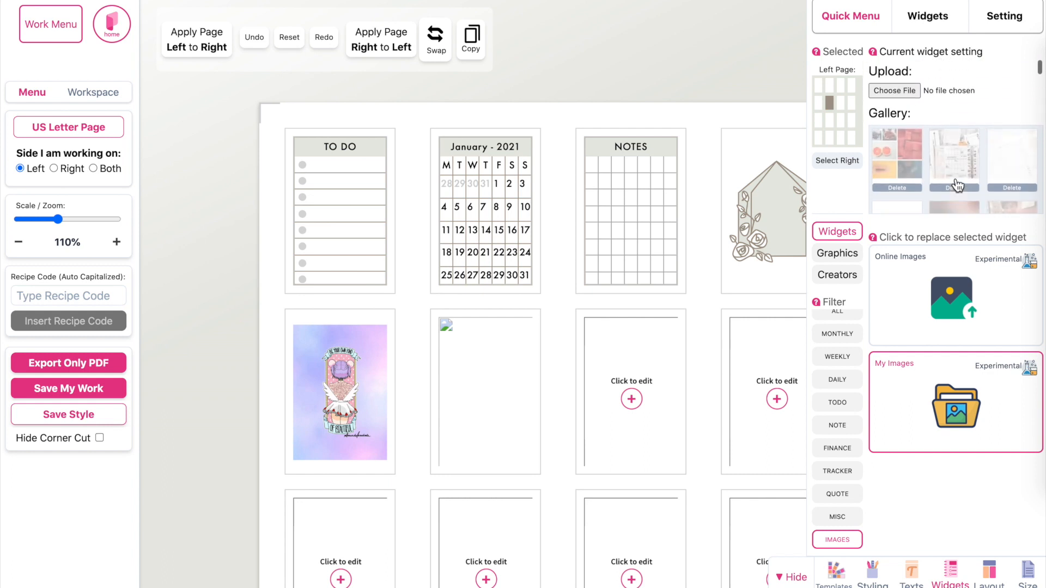
click(1009, 18)
click(888, 89)
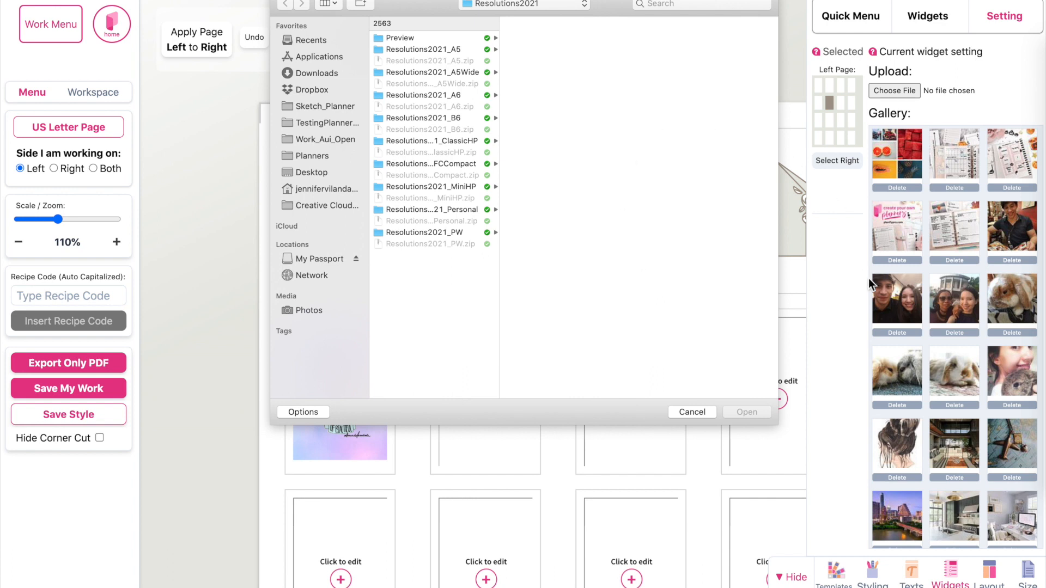
click(690, 412)
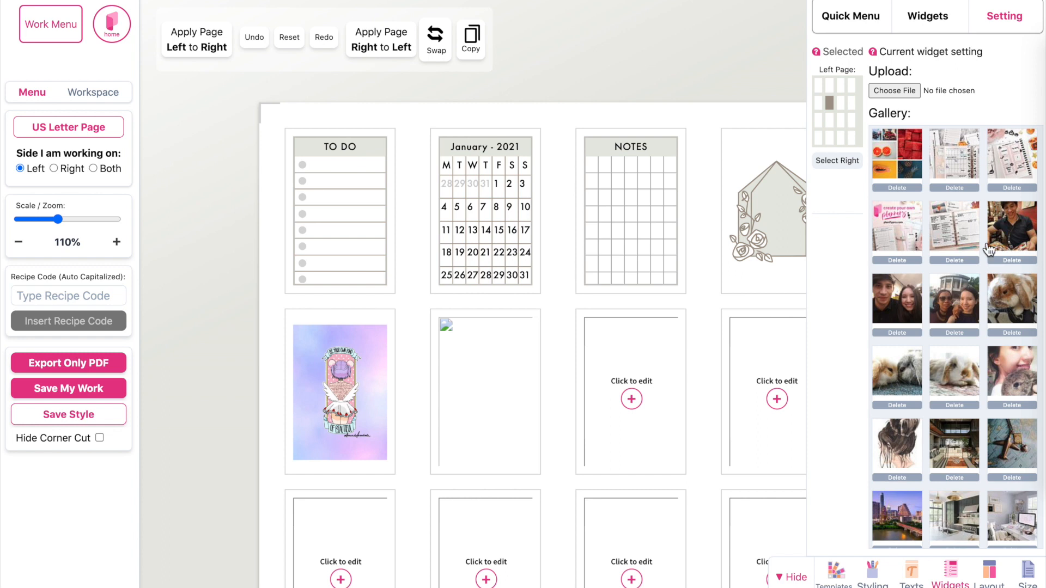
Fill the second sticker in the second row with the gallery photo of the single brown-and-white rabbit lying down
scroll(924, 370, down, 3)
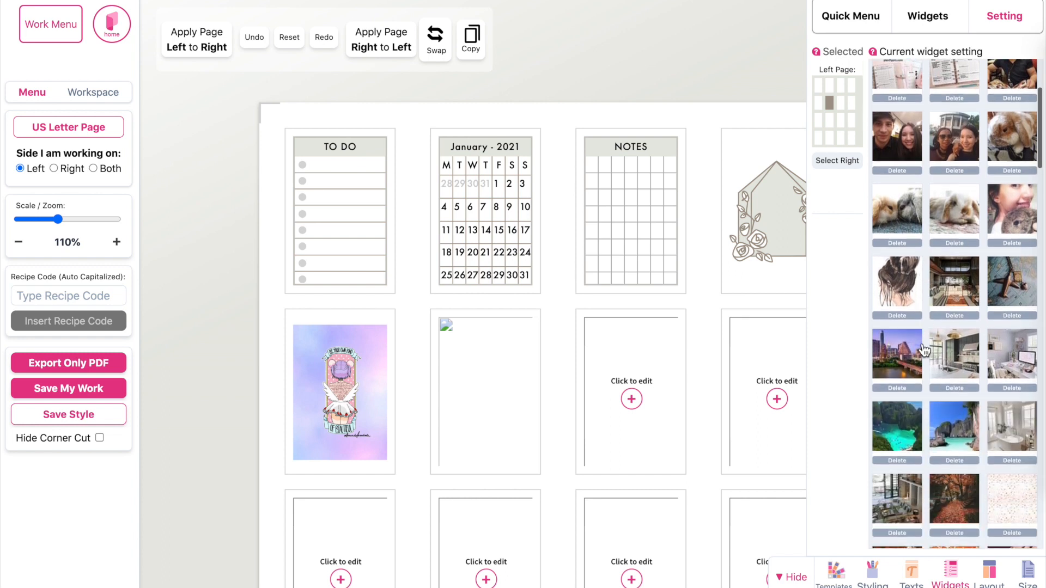
scroll(926, 338, down, 1)
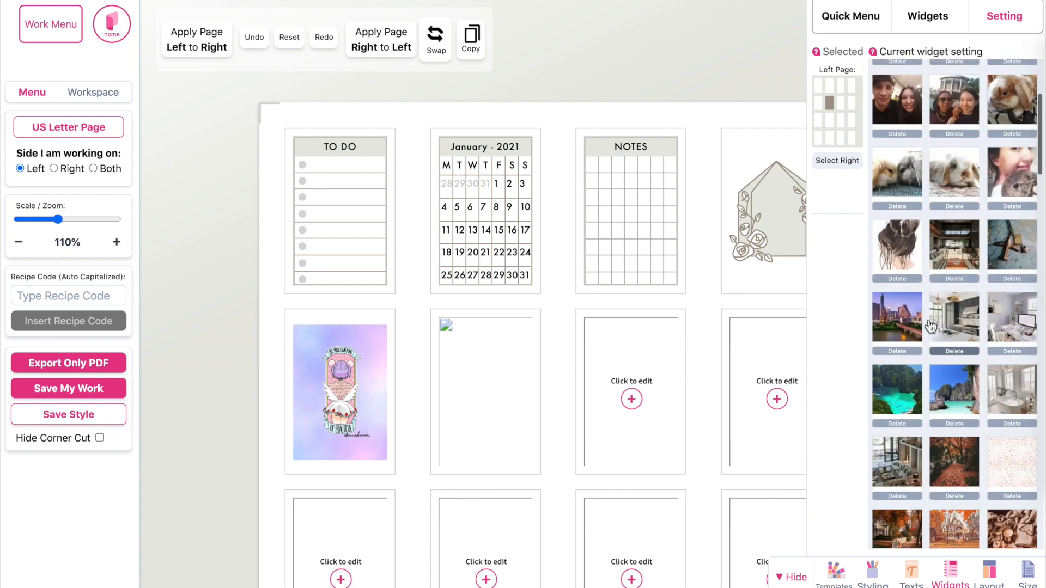
scroll(931, 325, down, 2)
scroll(960, 298, up, 3)
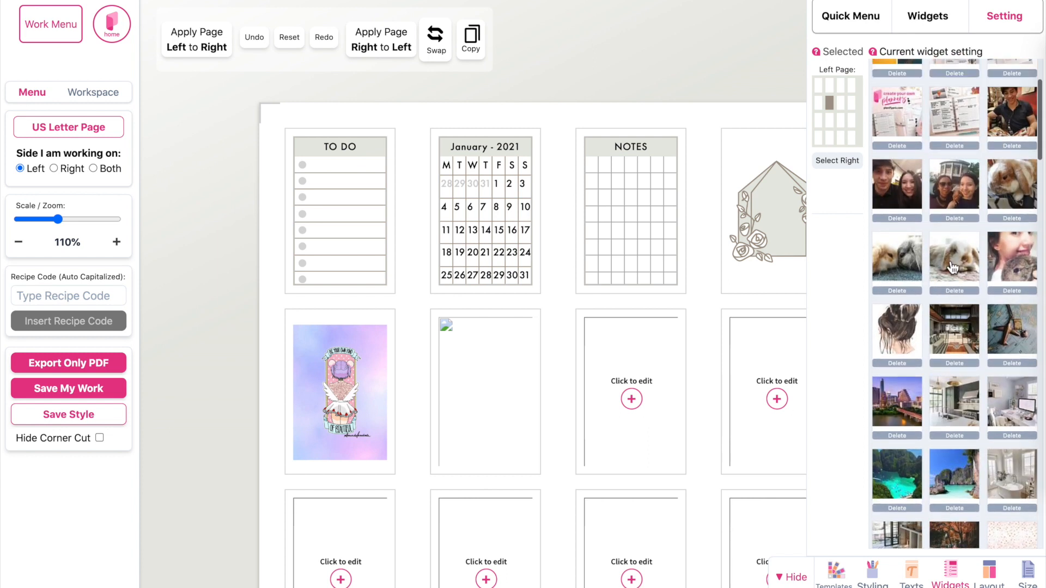
click(959, 263)
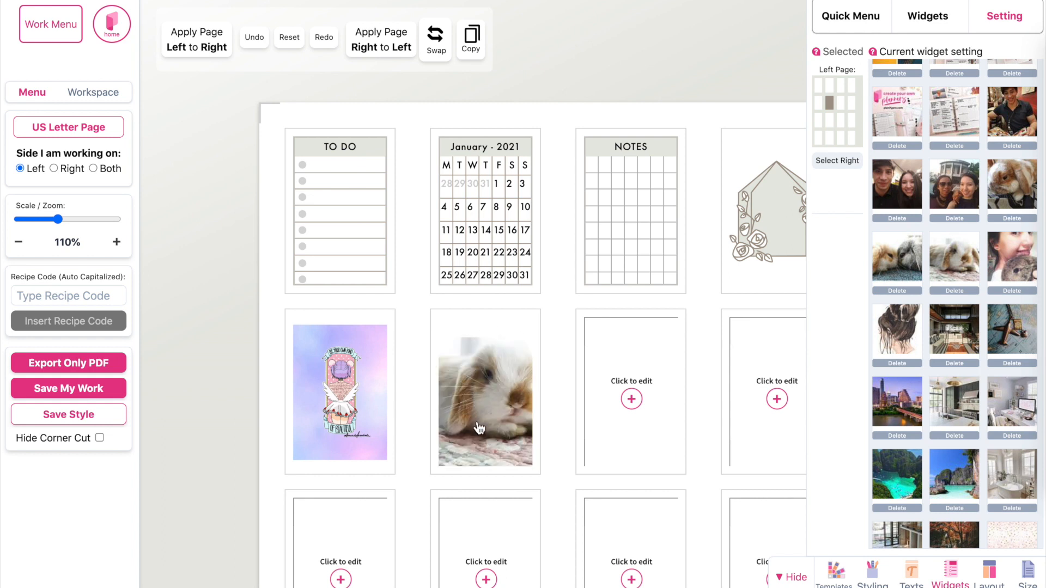
Place the Online Images widget in the third sticker of the second row and show its permitted image sources
scroll(479, 428, down, 1)
scroll(480, 429, right, 1)
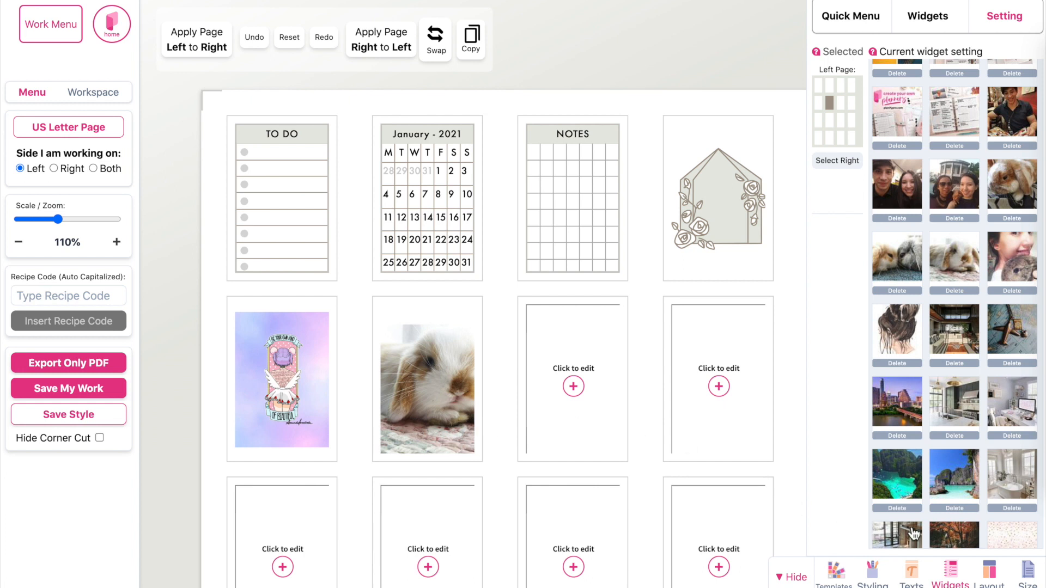
click(951, 580)
click(849, 34)
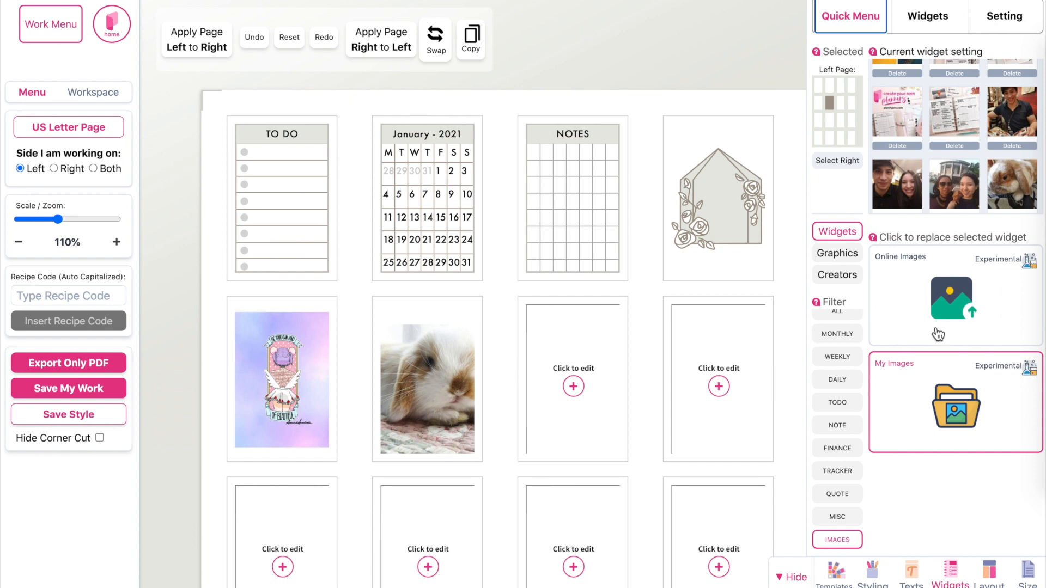
click(588, 402)
click(945, 295)
scroll(929, 176, down, 1)
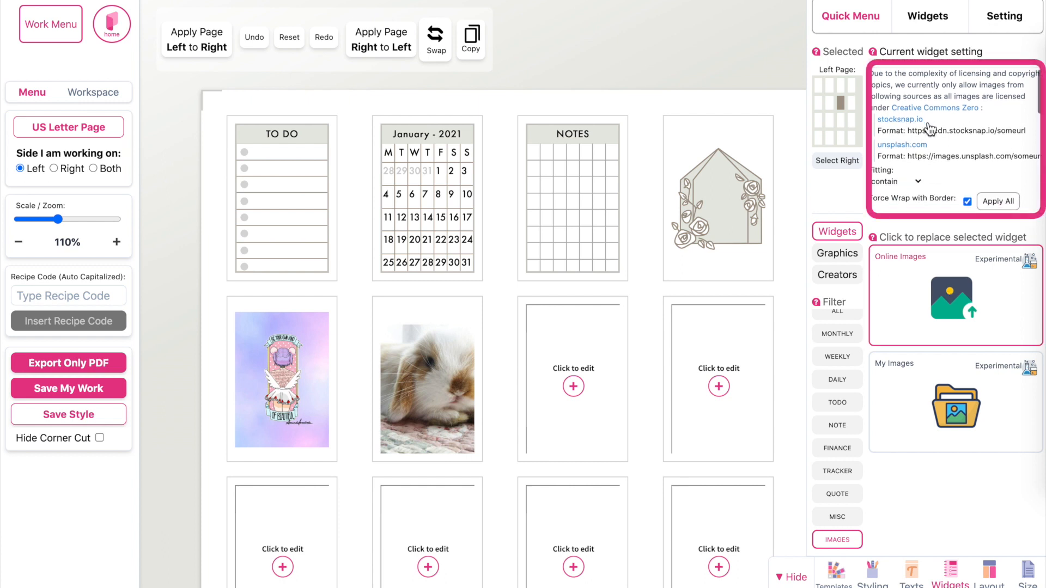
Open the Unsplash website from the widget's permitted image sources and browse its editorial photos
click(902, 147)
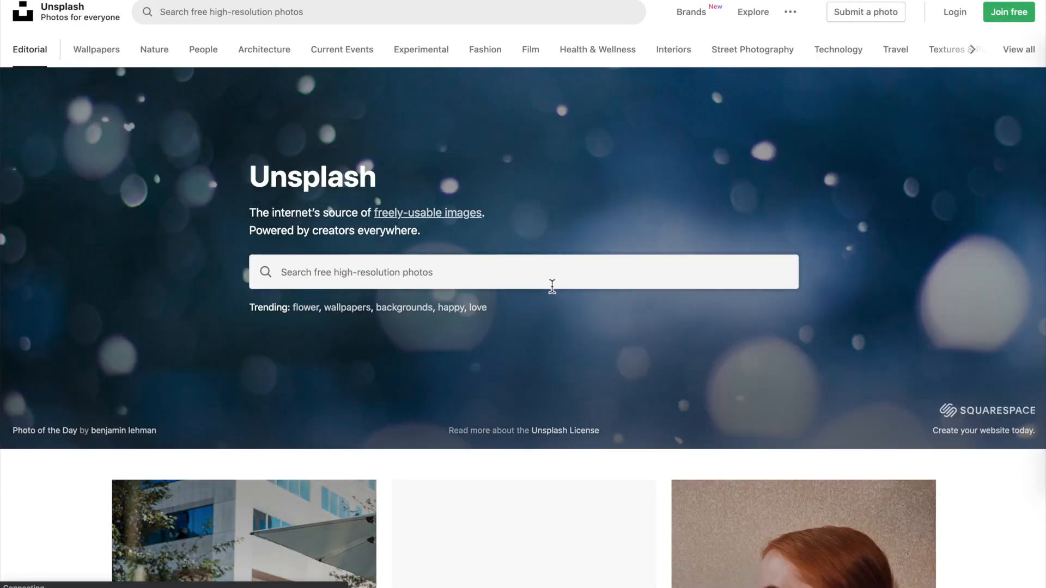
scroll(552, 286, down, 7)
scroll(553, 286, down, 20)
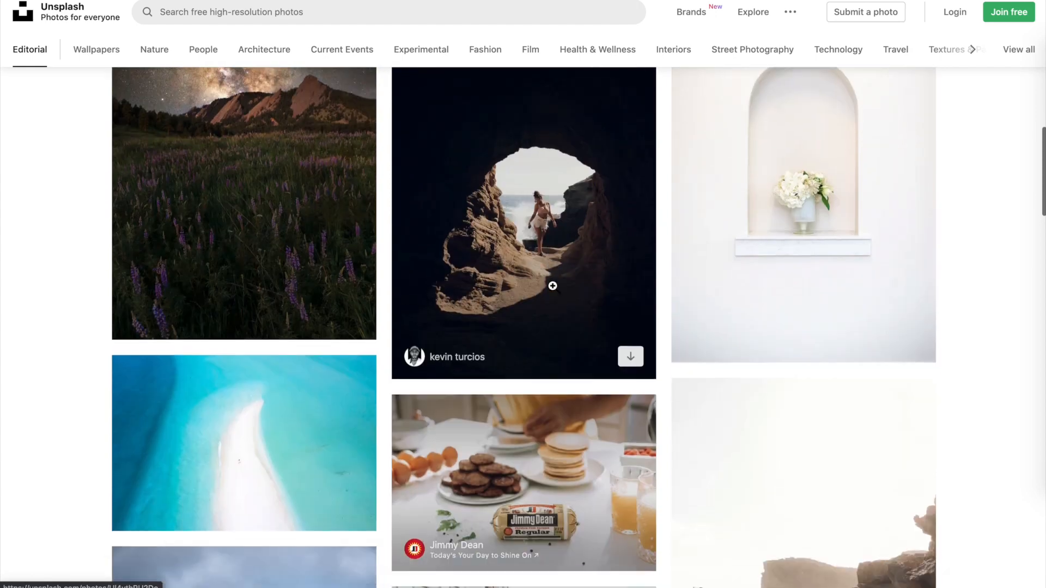
scroll(637, 322, down, 10)
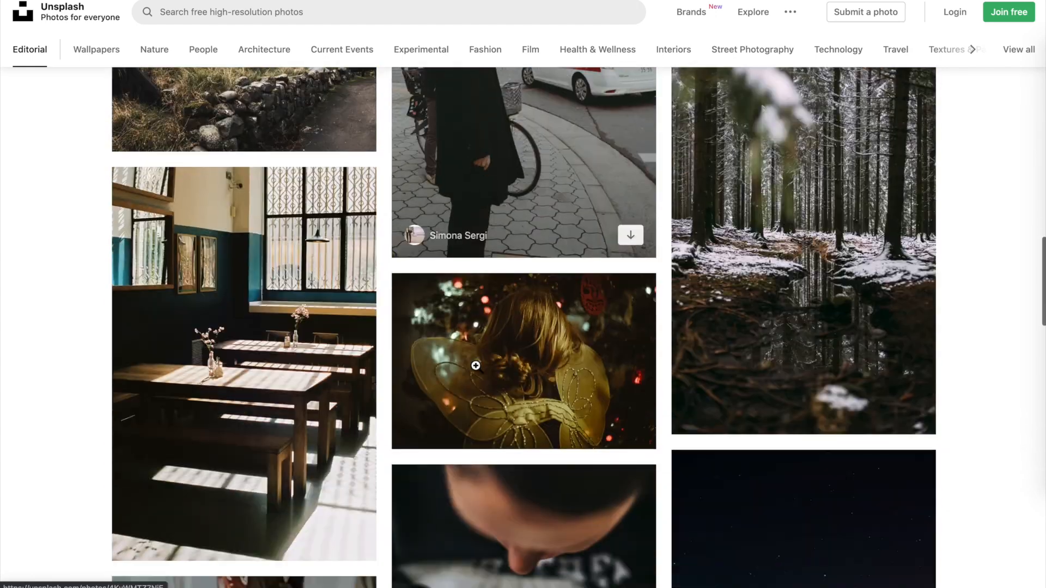
scroll(409, 429, down, 9)
scroll(409, 430, up, 20)
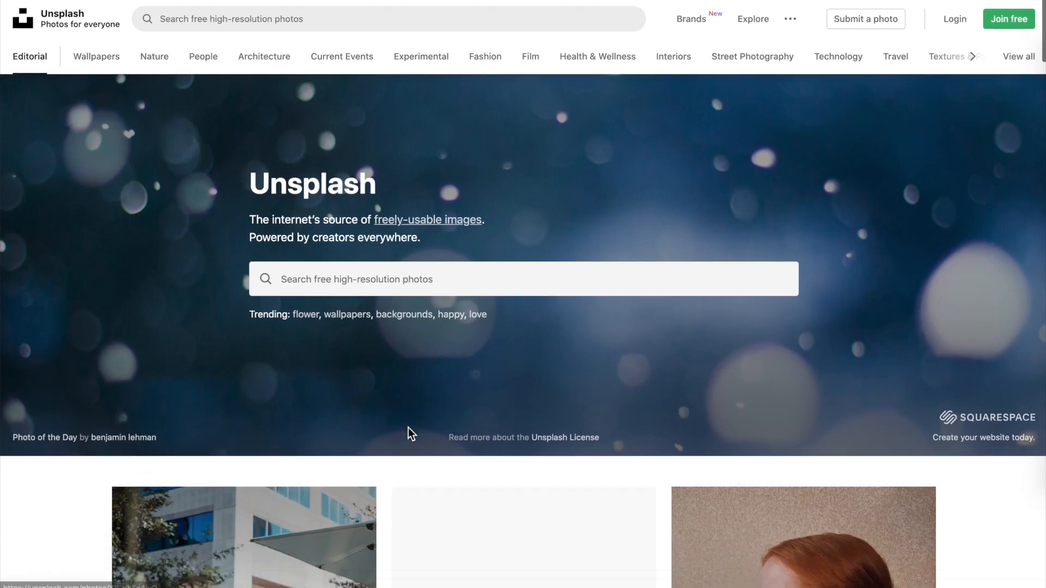
Search Unsplash for "OCEAN" photos
click(329, 272)
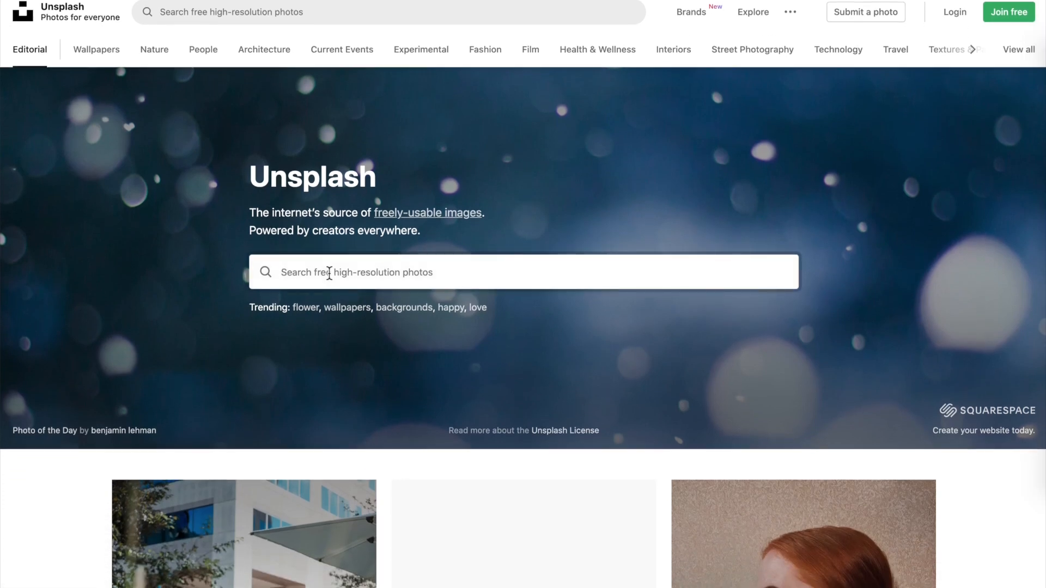
text(OCEAN)
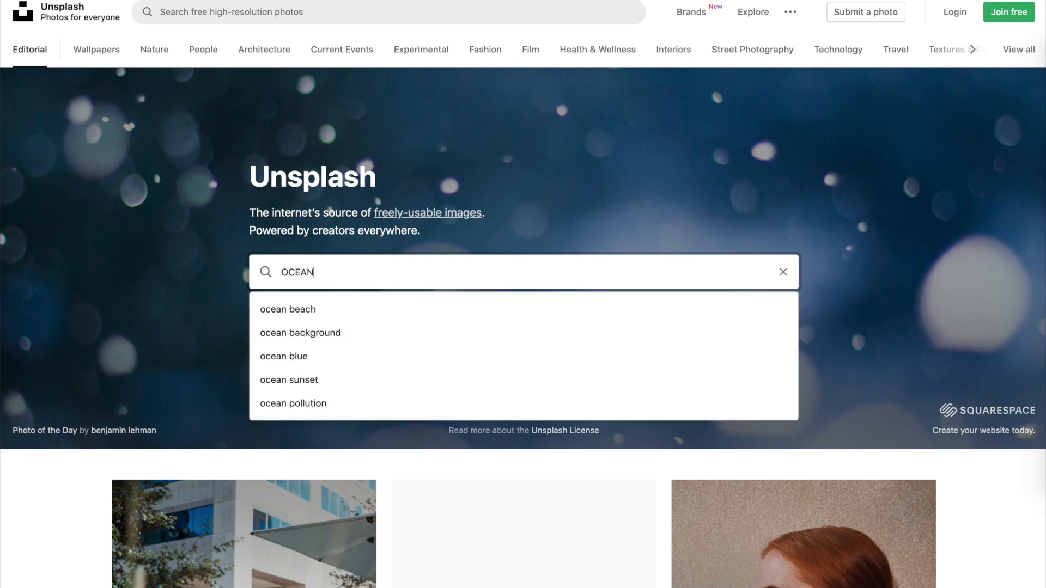
key(Return)
Copy the image address of the aerial photo of a white wave crossing teal water from the ocean results
scroll(476, 385, down, 5)
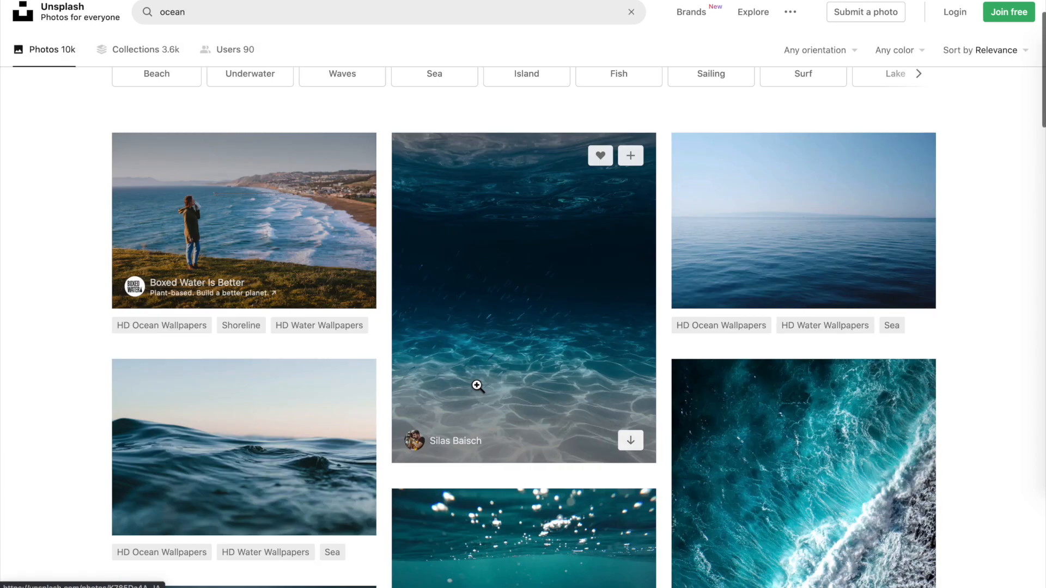
scroll(476, 385, down, 5)
scroll(476, 386, down, 4)
scroll(477, 386, up, 4)
scroll(478, 385, up, 3)
scroll(736, 275, down, 2)
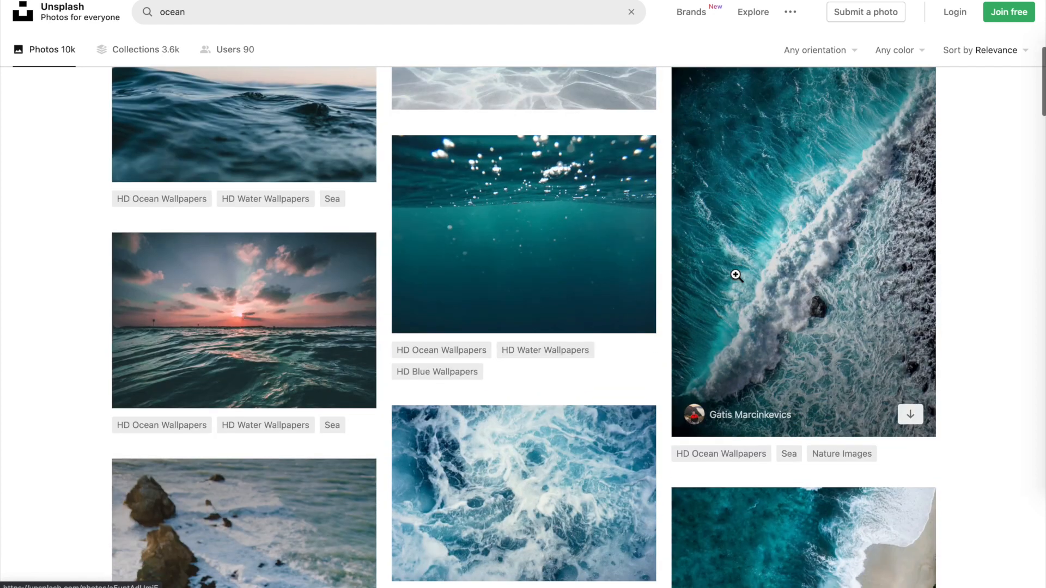
right_click(798, 175)
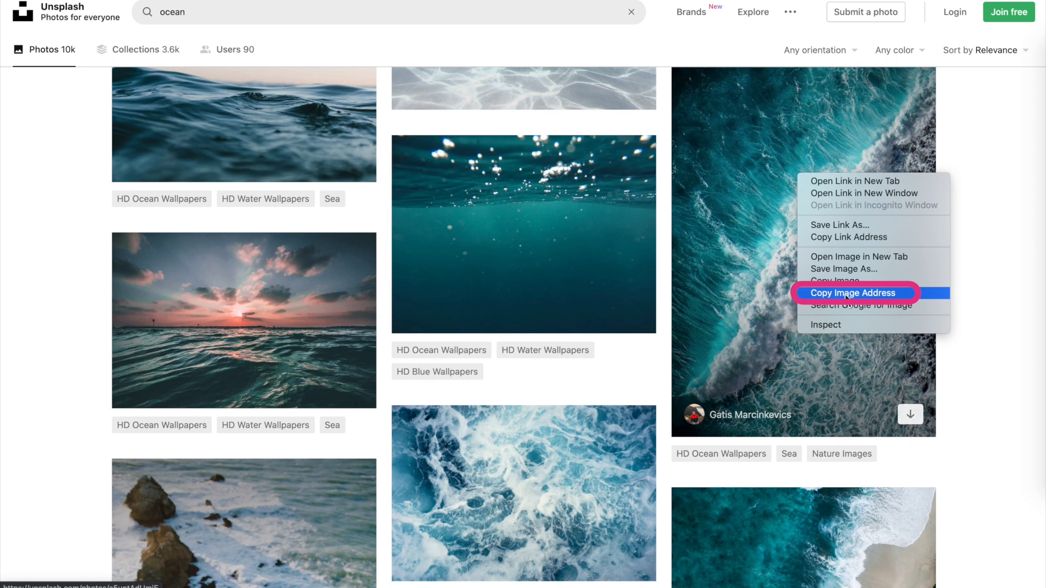
click(865, 294)
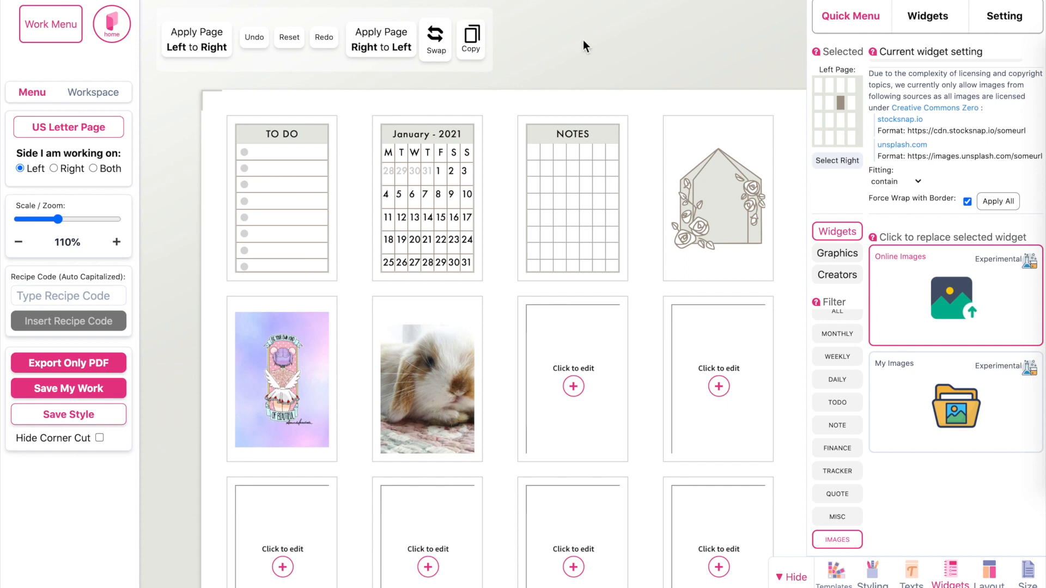
Replace the Image URL of the third sticker in the second row with the copied Unsplash wave photo address
scroll(885, 139, up, 1)
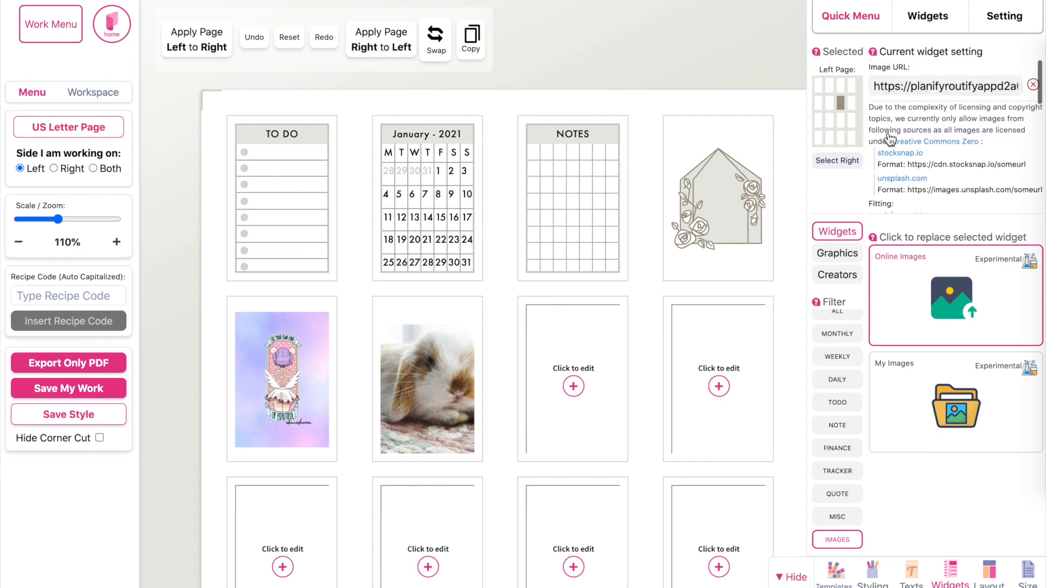
triple_click(887, 86)
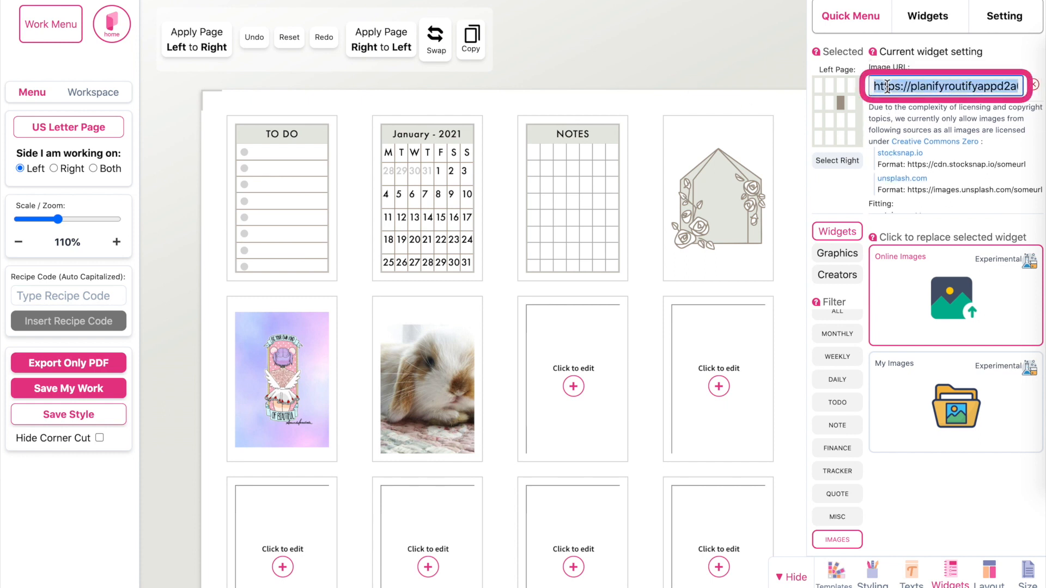
key(BackSpace)
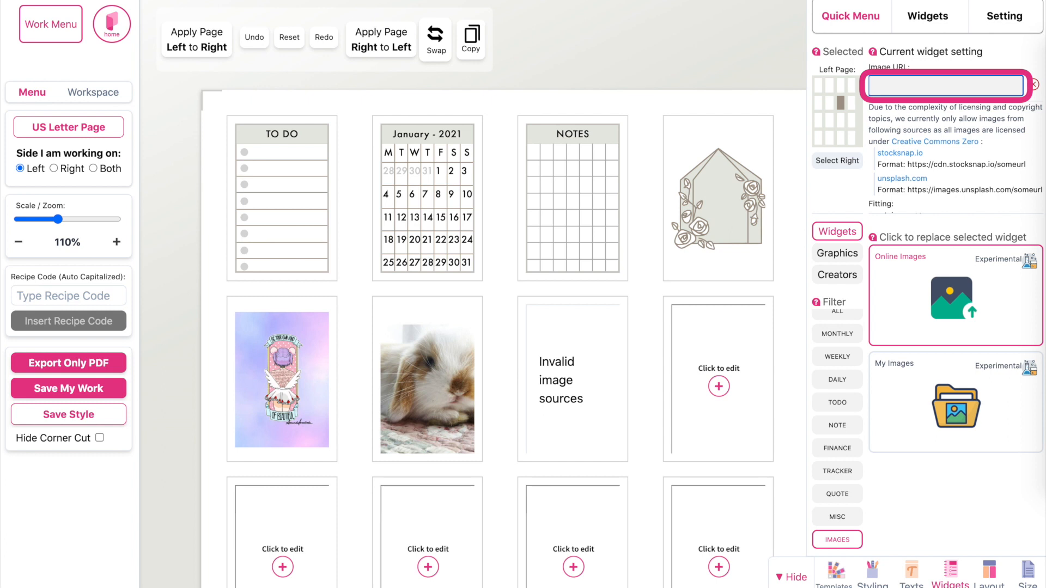
key(ctrl+v)
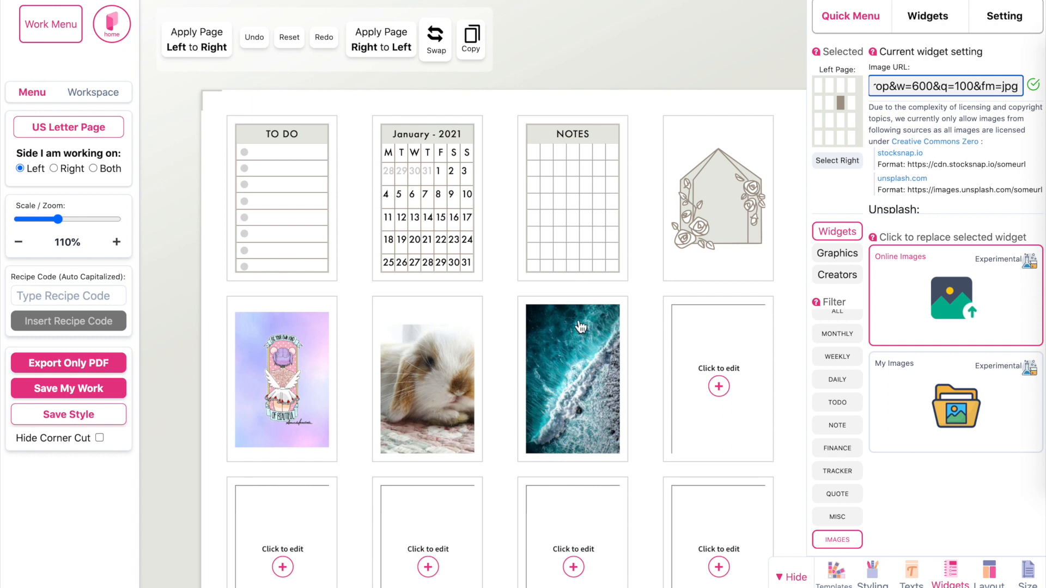
Return to the Unsplash ocean results and copy the image address of the photo with the sun low over a sandy beach
scroll(577, 392, down, 3)
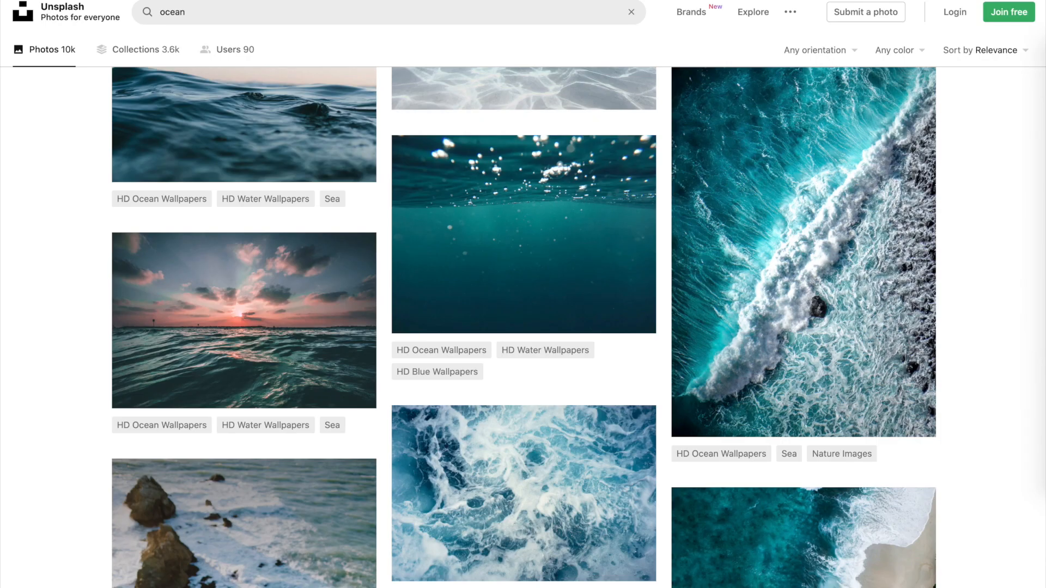
scroll(276, 351, down, 15)
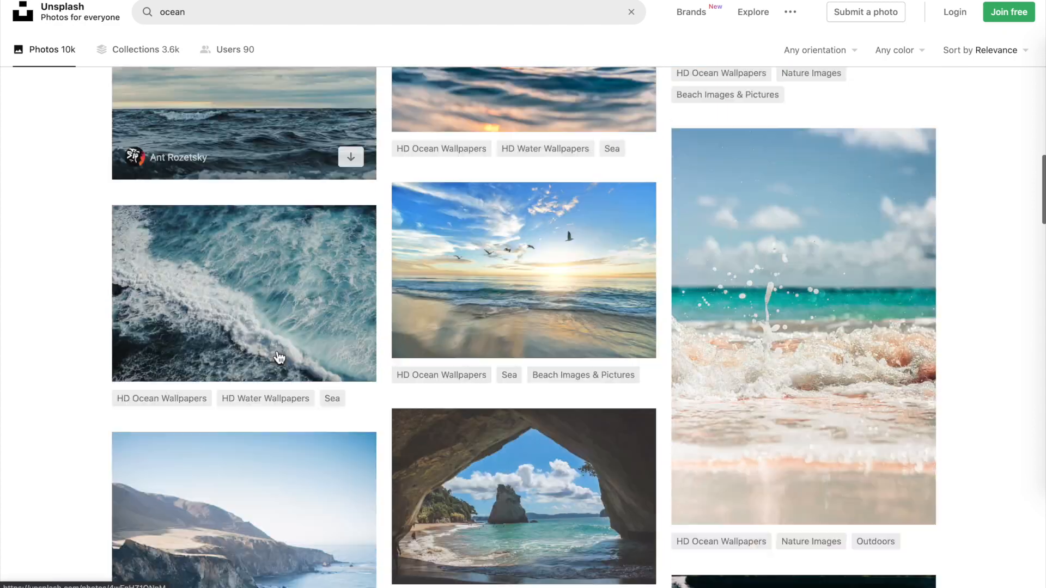
scroll(277, 351, down, 10)
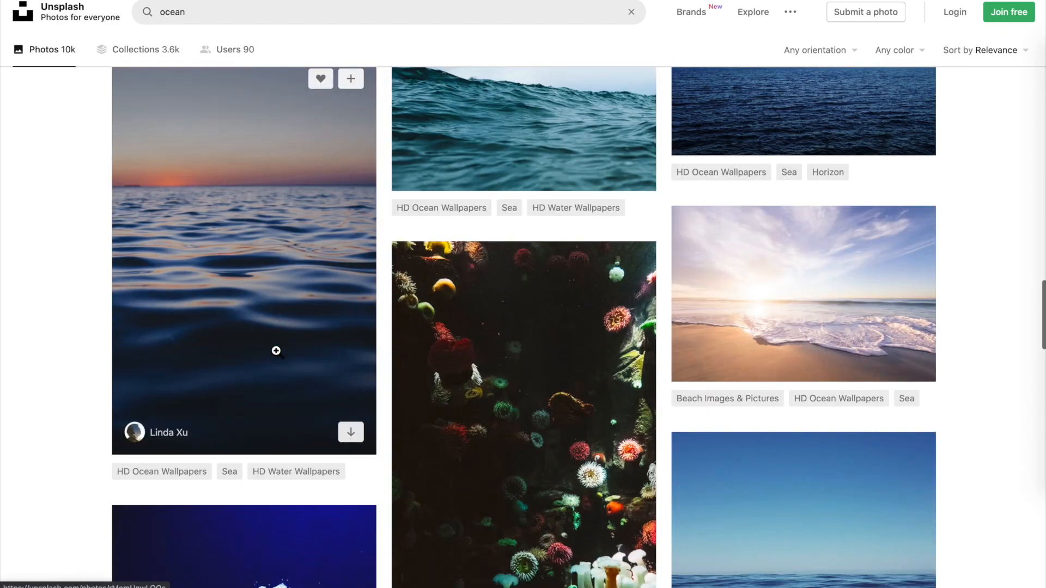
mouse_move(799, 305)
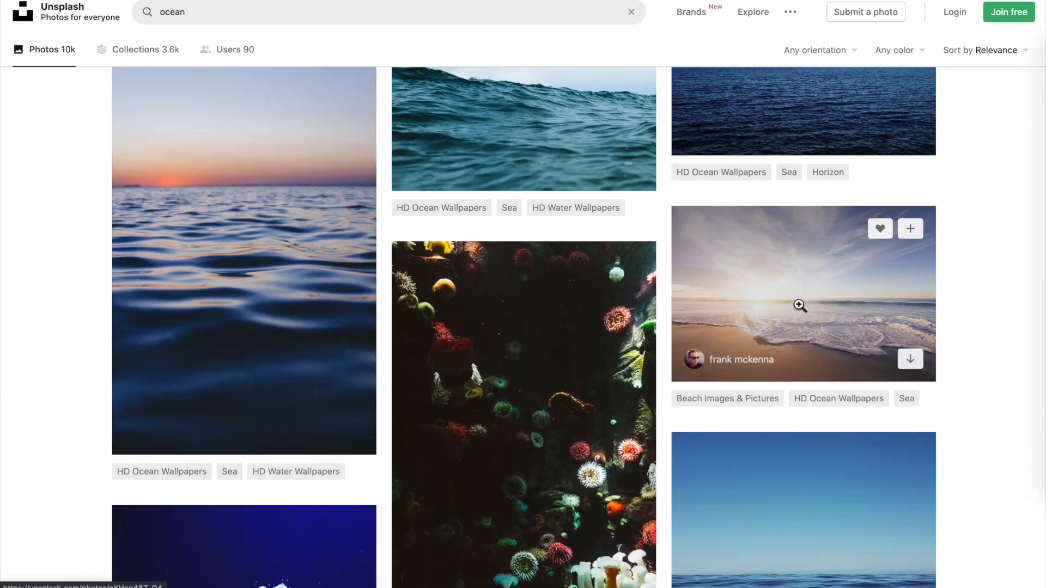
right_click(776, 282)
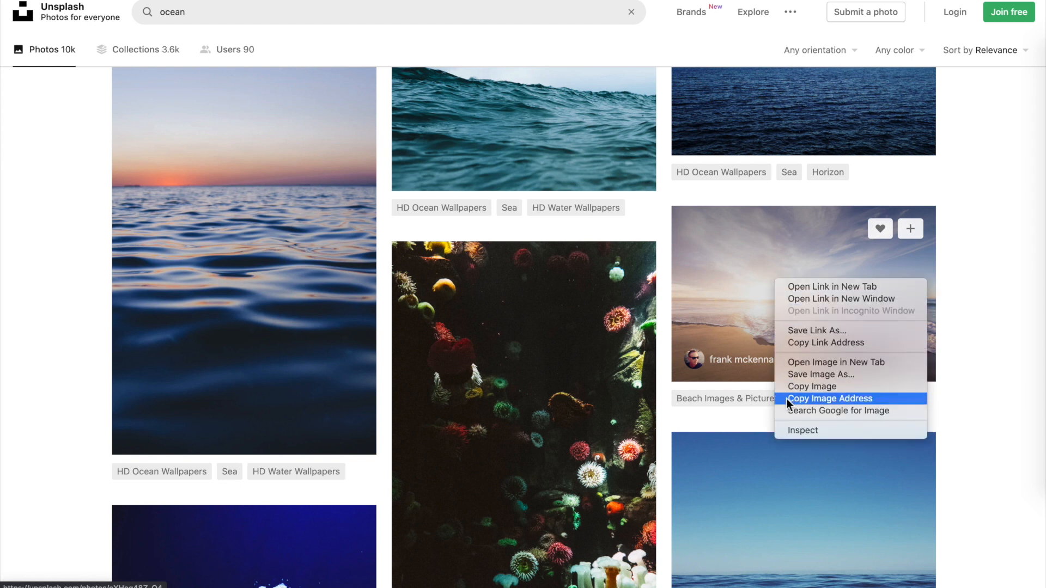
click(869, 398)
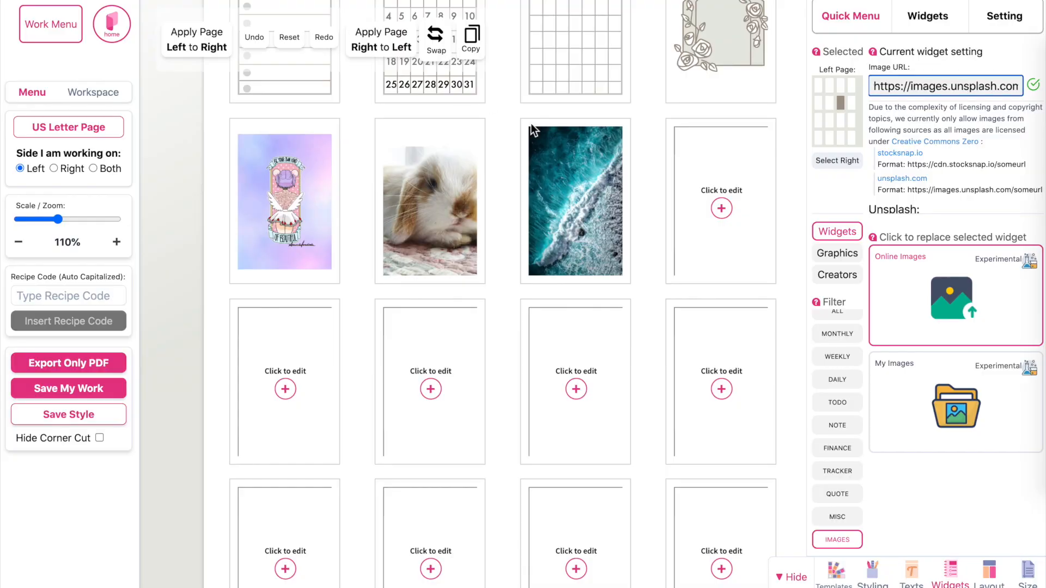
Place the Online Images widget in the fourth sticker of the second row and set its Image URL to the copied beach photo address
click(740, 198)
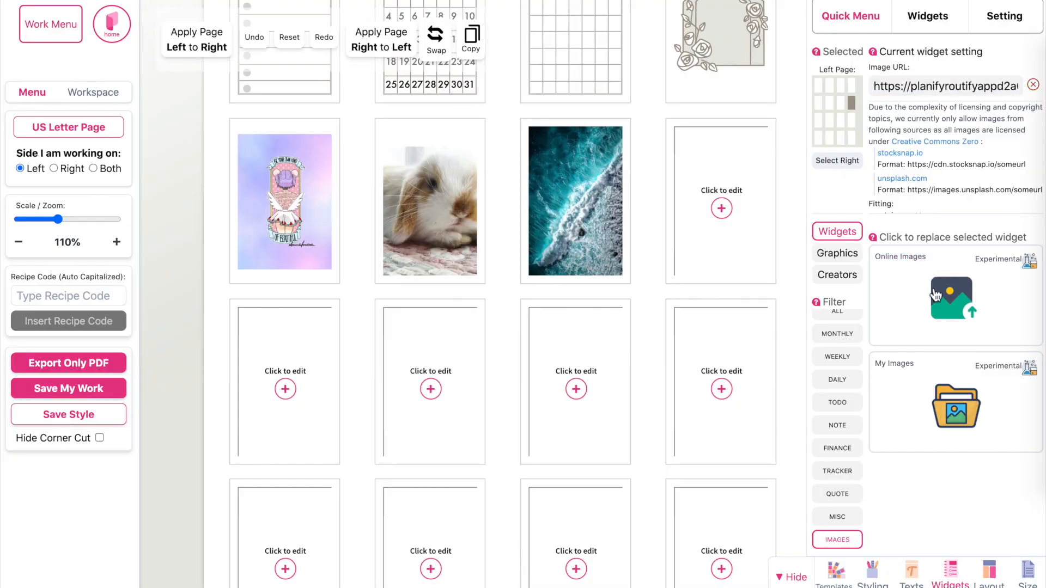
triple_click(912, 87)
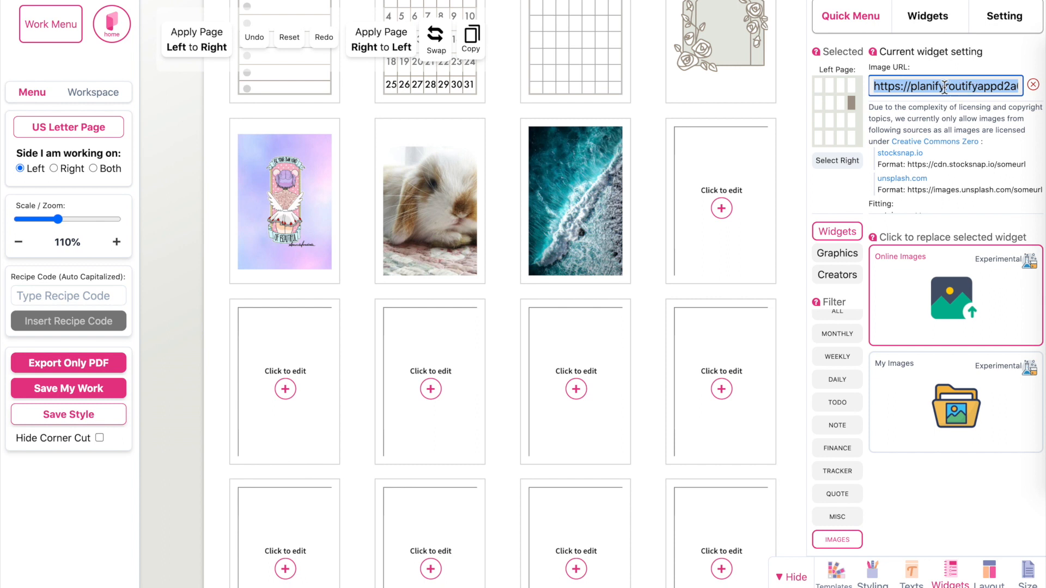
key(ctrl+v)
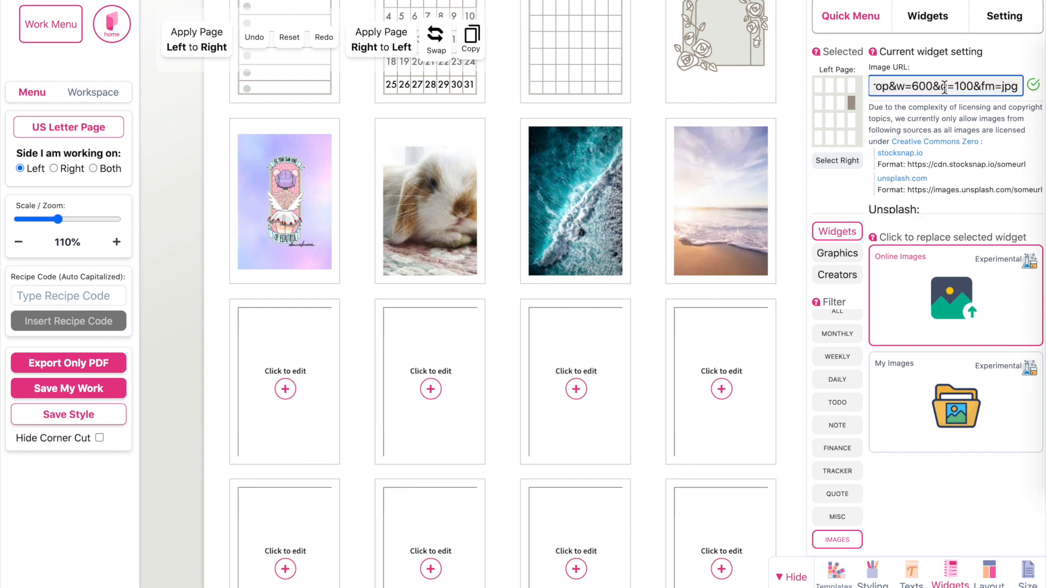
Place the Quote Text widget in the first sticker of the third row
scroll(670, 287, up, 2)
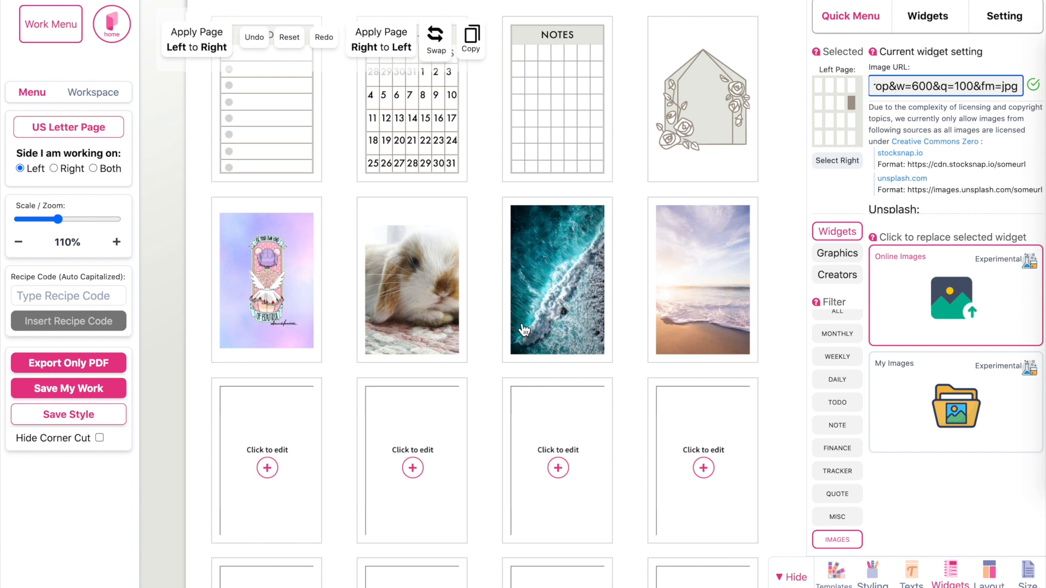
click(268, 468)
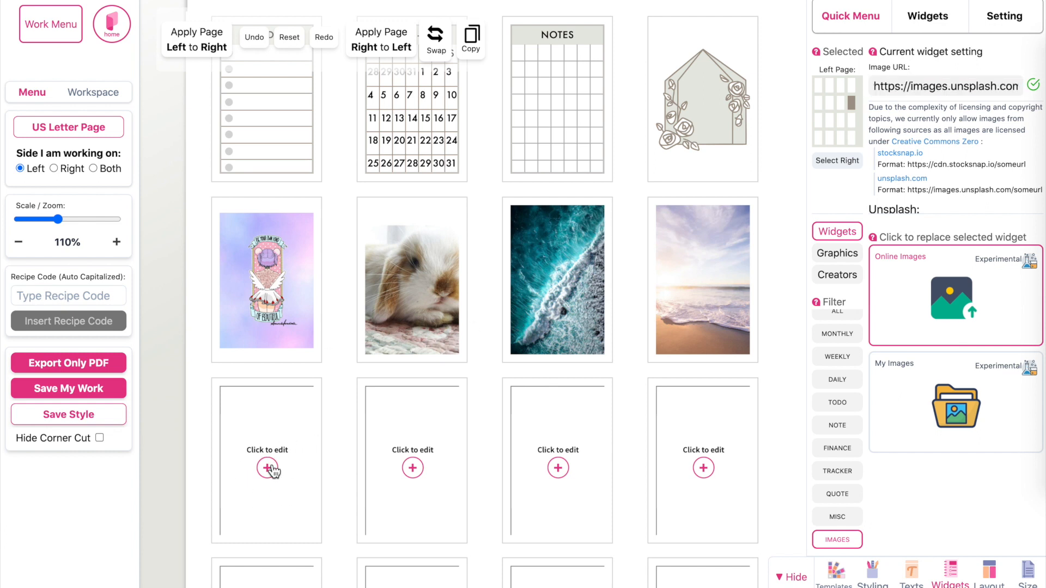
click(851, 504)
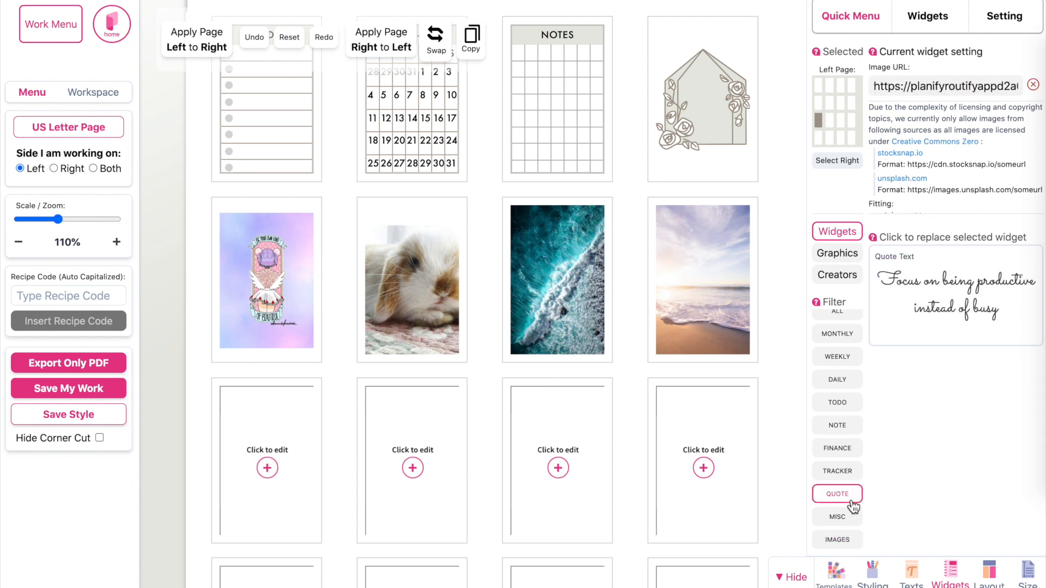
click(964, 316)
Replace the quote text with "Today", "is" and "a good day" on three separate lines
triple_click(948, 108)
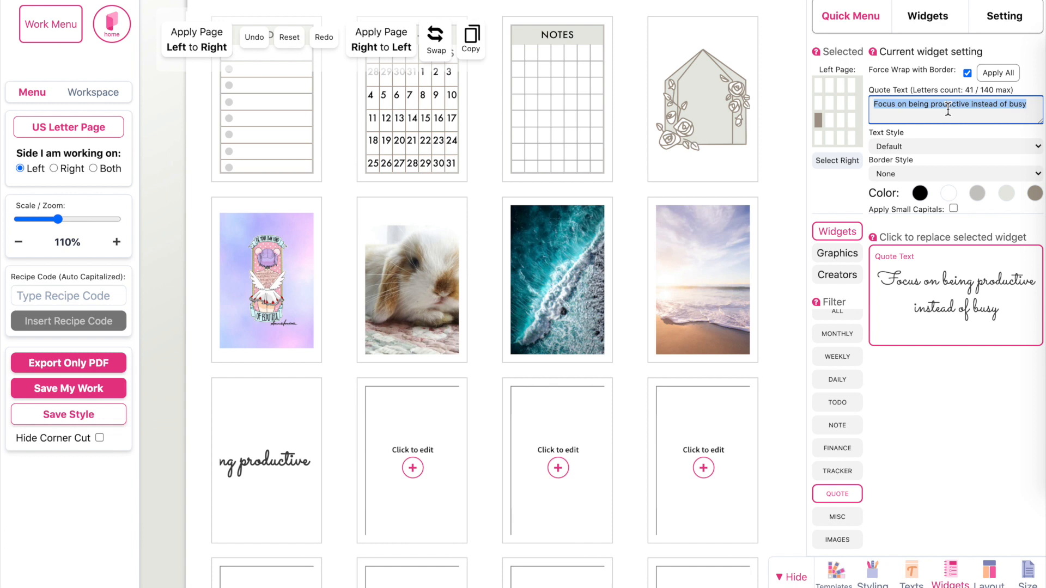
text(Today)
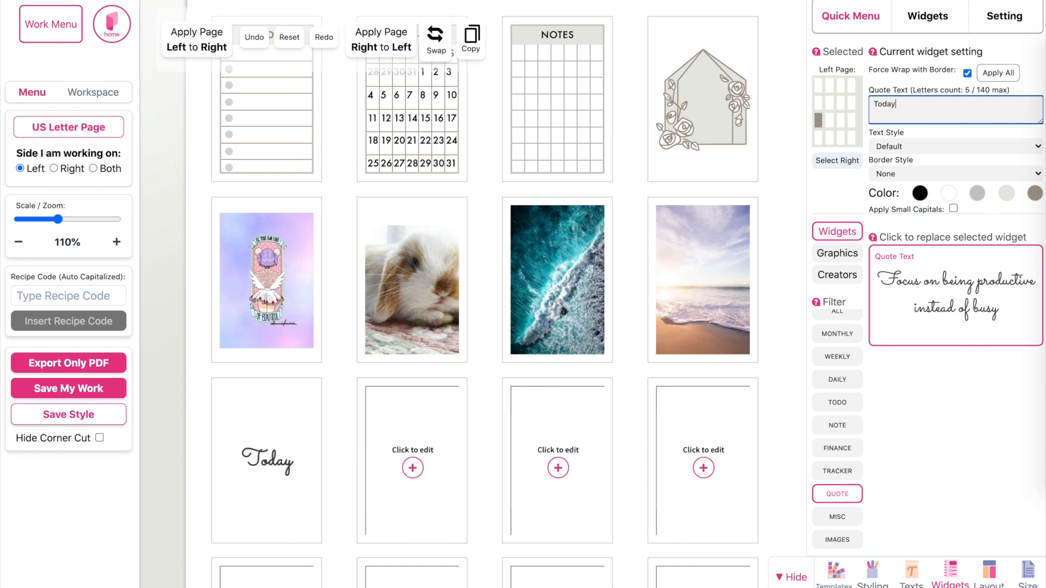
key(Return)
text(is)
key(Return)
text(a good day)
scroll(1007, 117, down, 1)
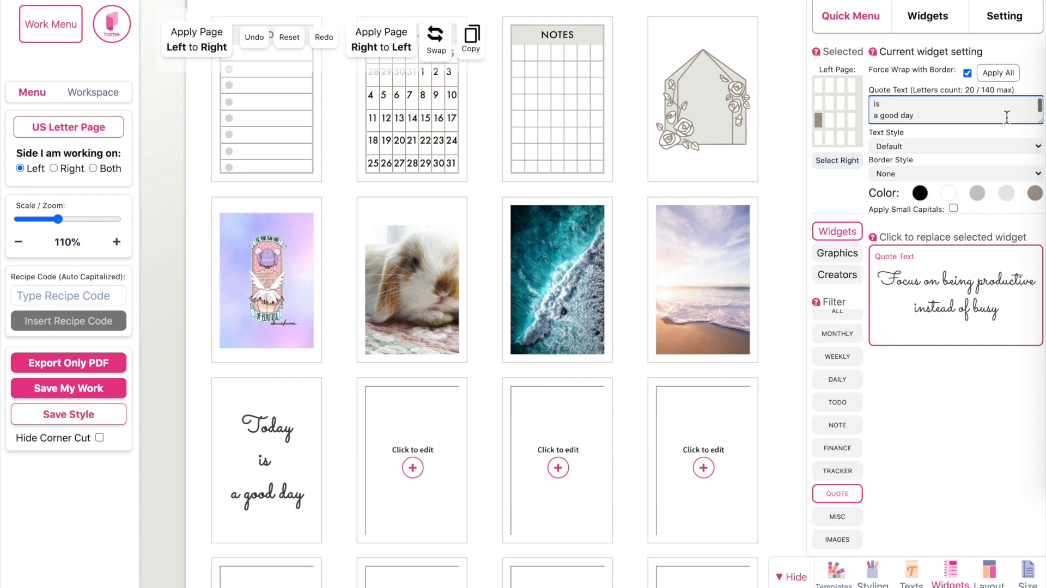
Increase the quote's text size slightly and reduce its line height
scroll(949, 196, down, 3)
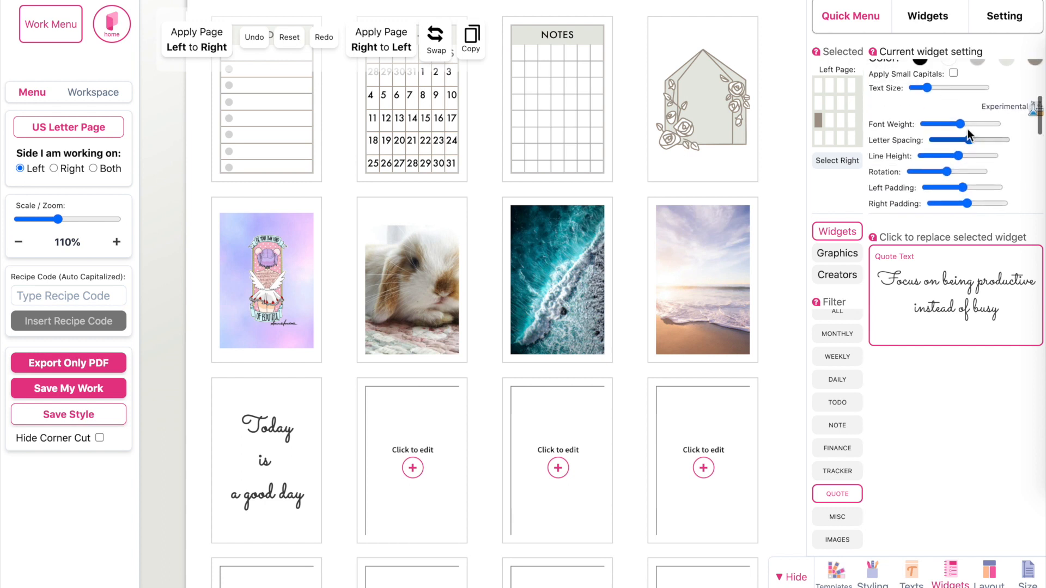
mouse_move(927, 90)
mouse_down()
mouse_move(953, 88)
mouse_move(930, 88)
mouse_up()
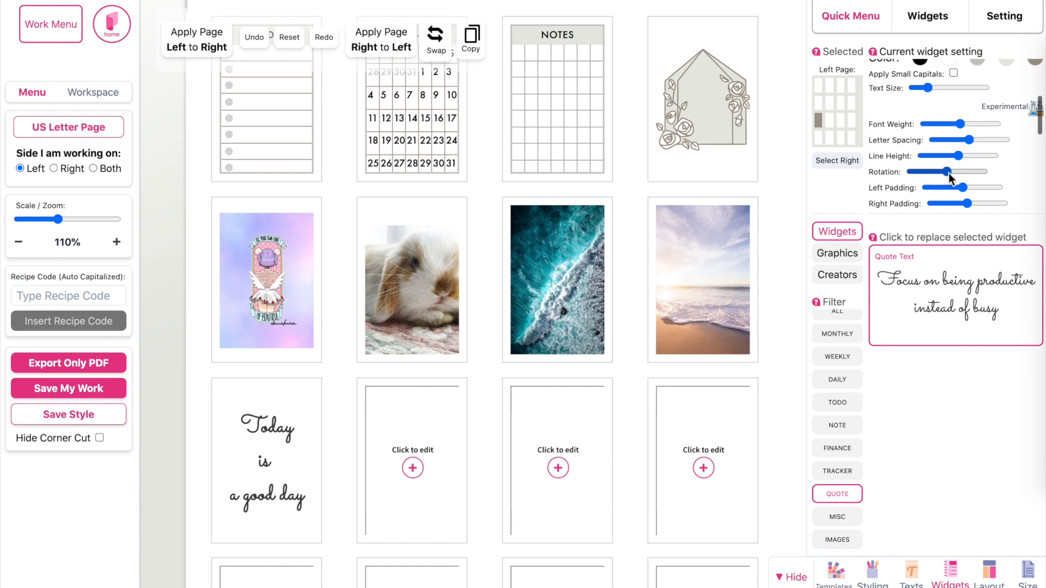
drag(952, 155, 941, 157)
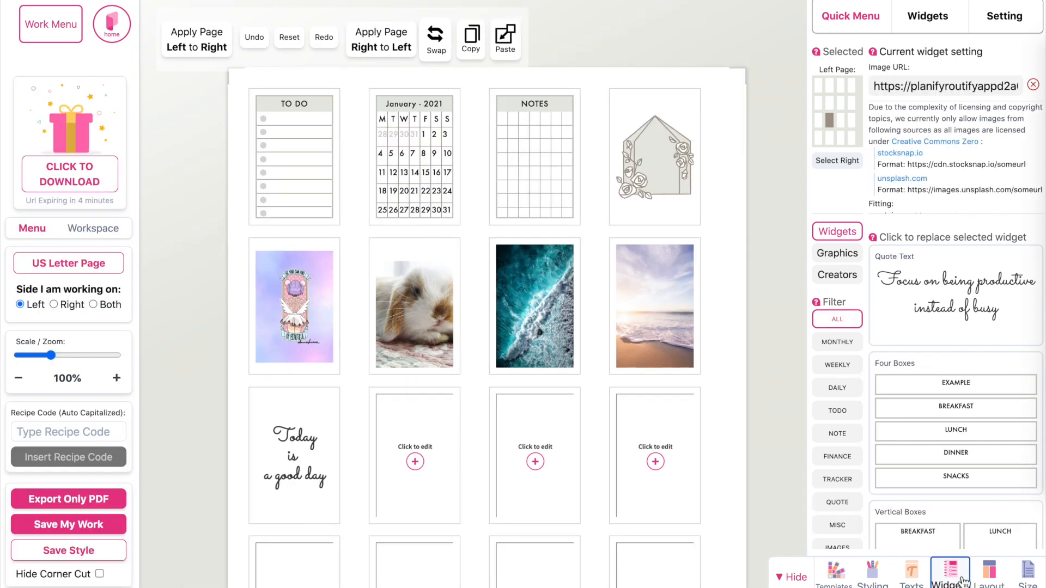
Try the Original Seamless planner style, and set the style to Classic
click(872, 578)
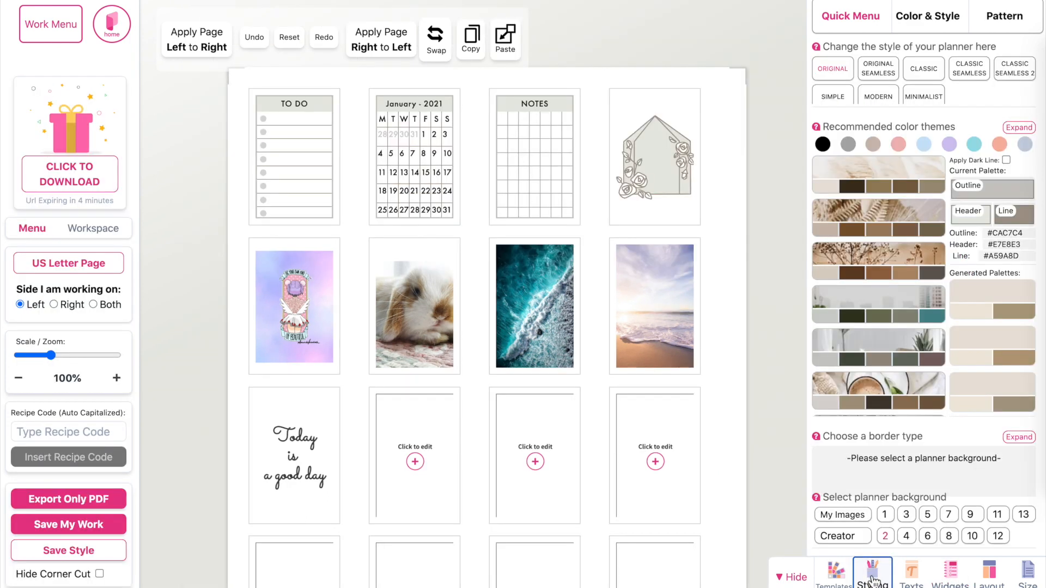
click(874, 74)
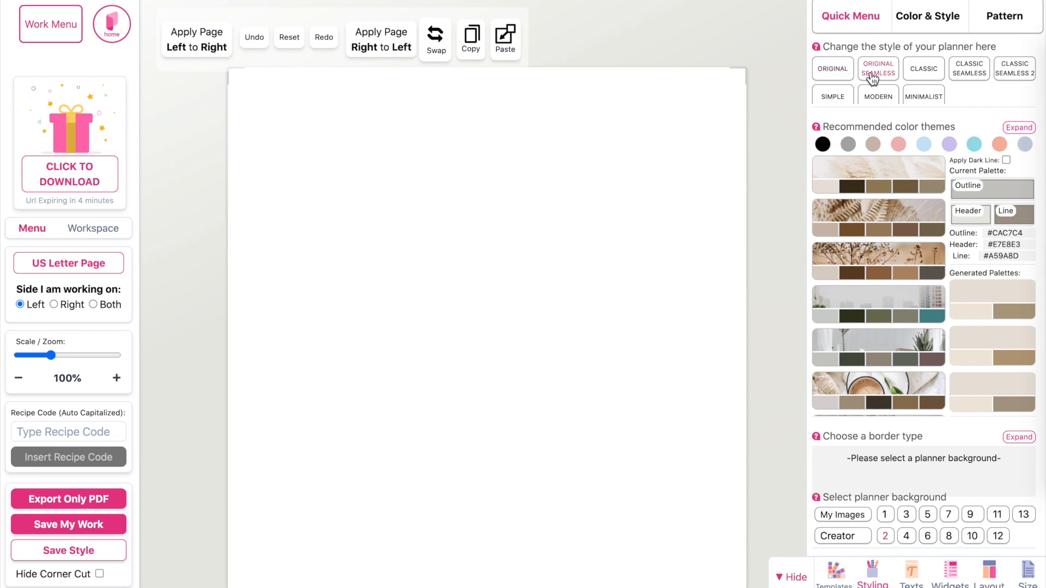
click(924, 71)
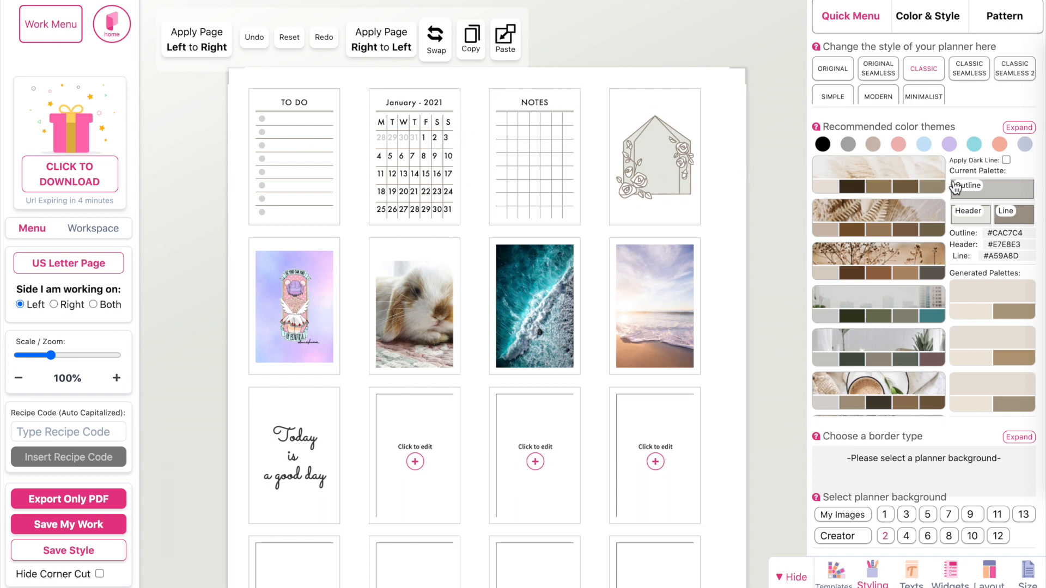
Try a black outline color, and apply the first generated palette of the pink color theme
click(1016, 196)
drag(887, 222, 821, 384)
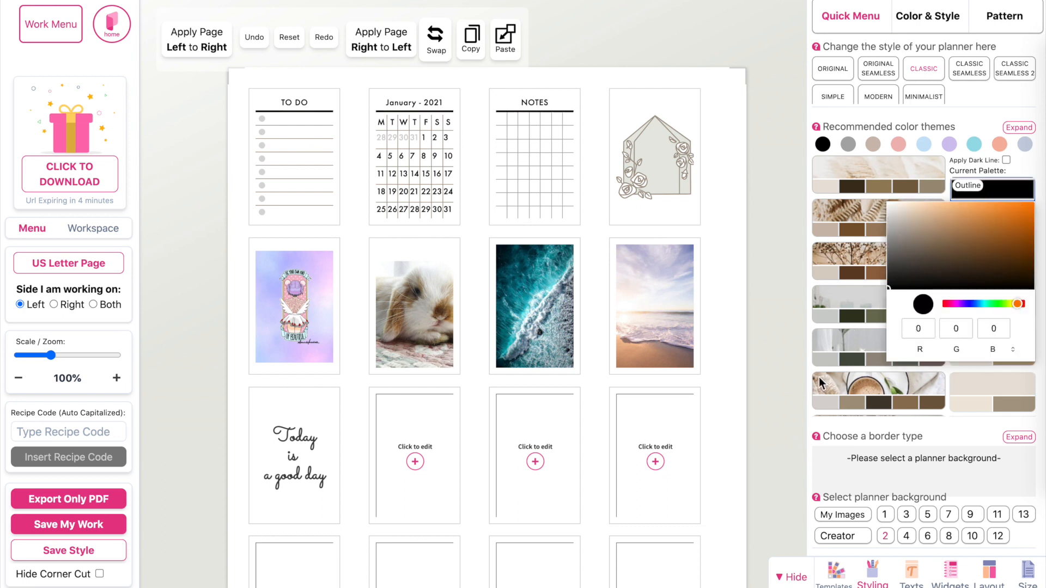
click(899, 144)
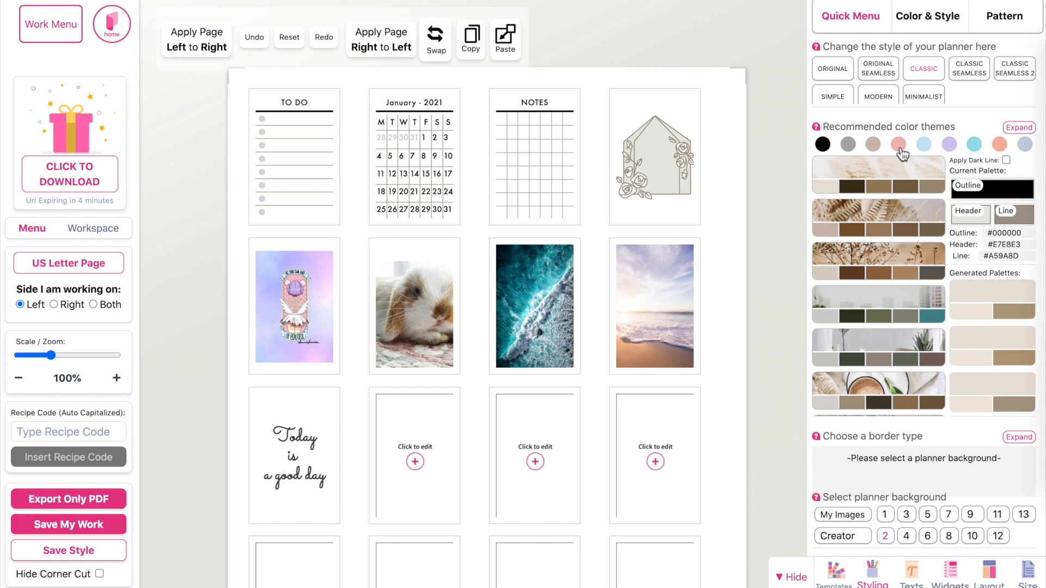
click(984, 301)
Try the Modern and Minimalist planner styles, and return to Classic
click(878, 107)
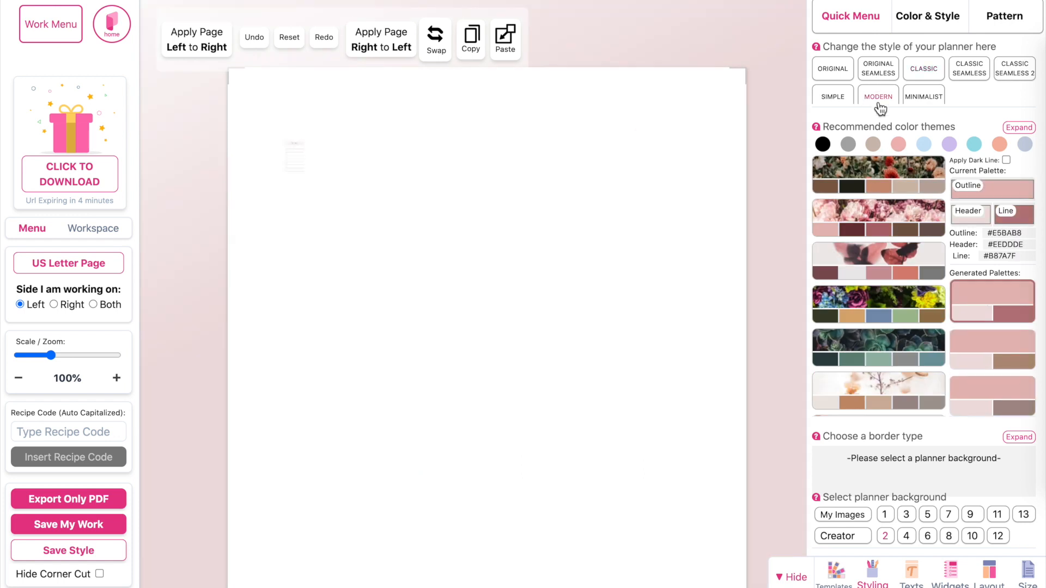
click(930, 105)
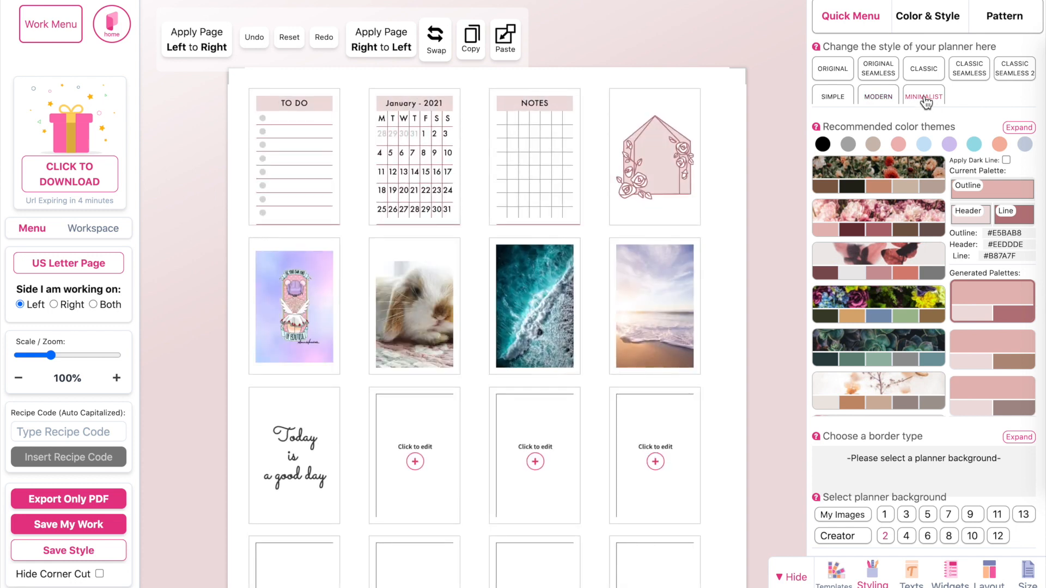
click(833, 71)
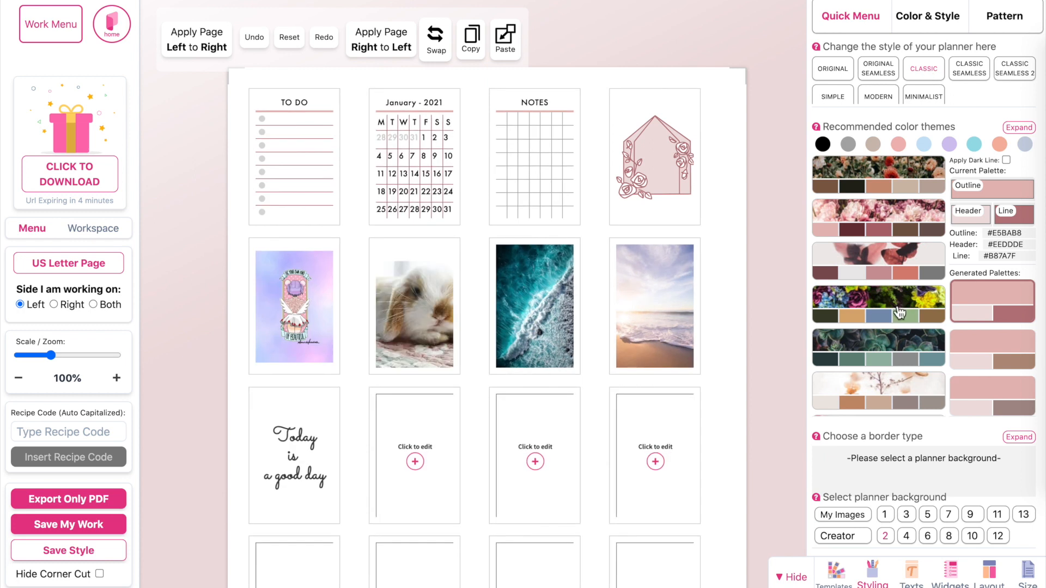
Try a light pink Trees planner background, and apply a pale pink and white CandyStripes background
click(904, 497)
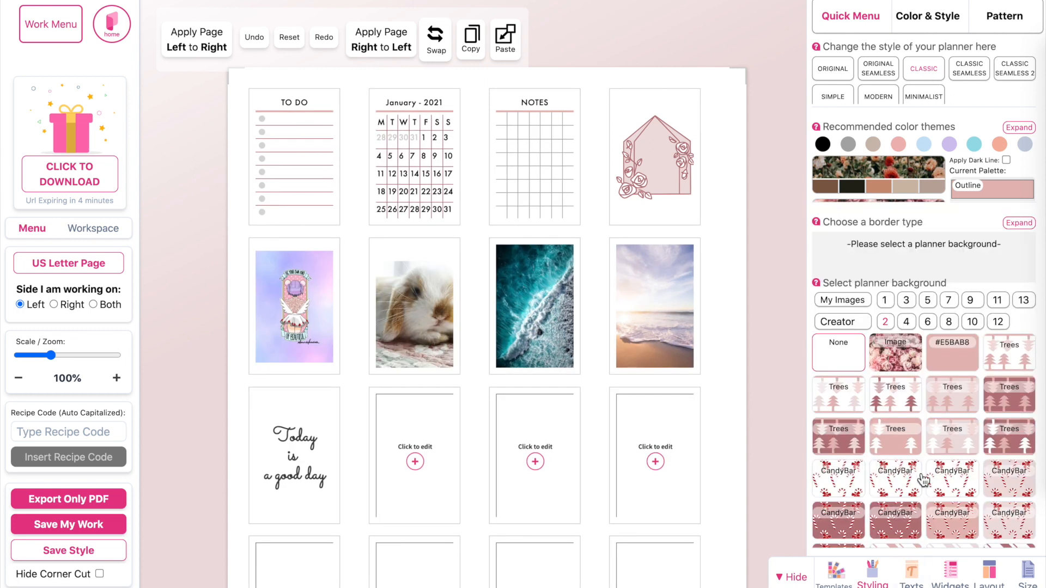
click(959, 401)
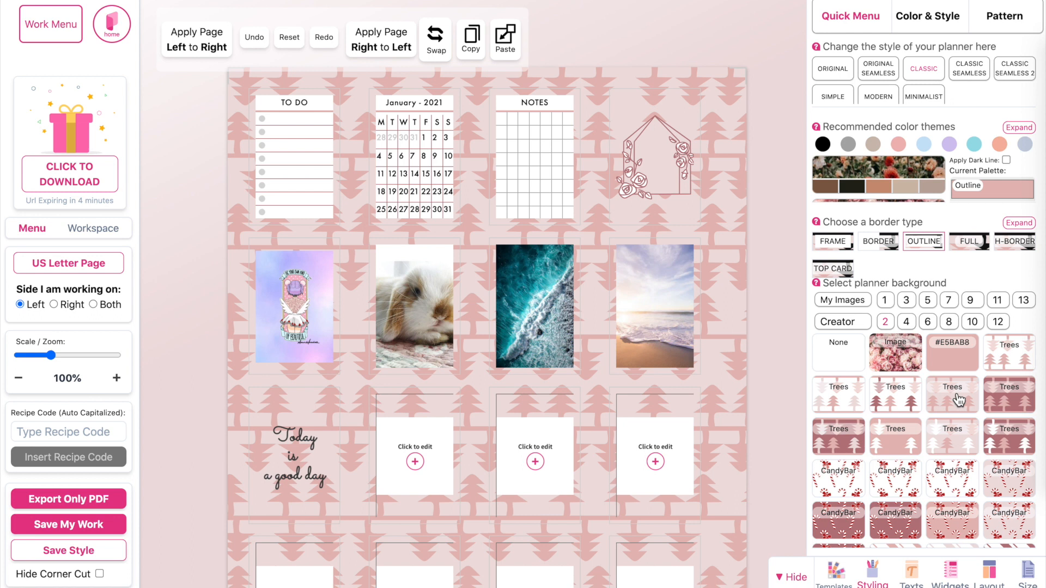
scroll(959, 400, down, 1)
click(951, 494)
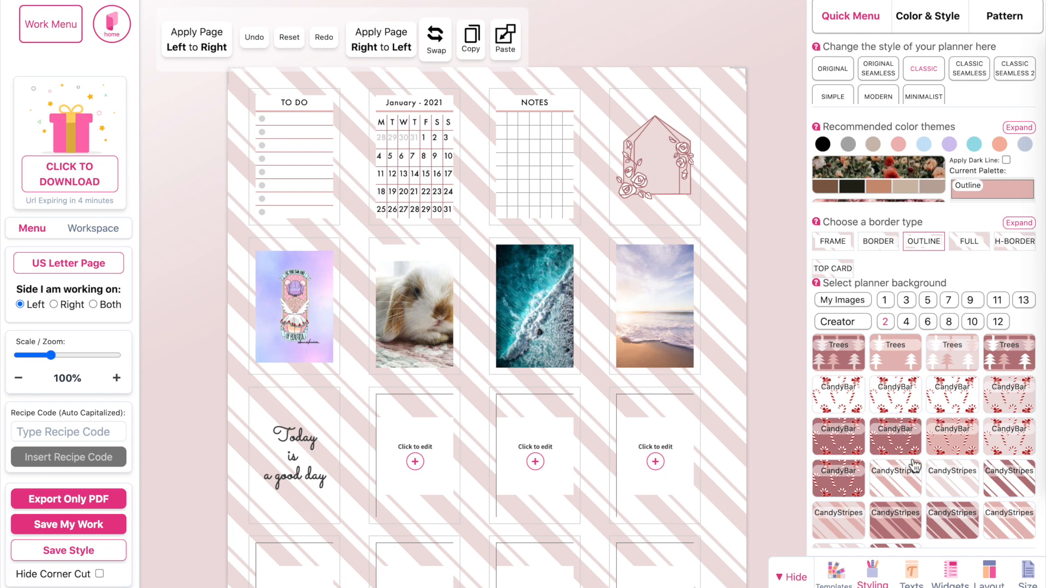
Look through planner background sets 11, 10 and 8, and apply a light pink and white Plaid background from set 10
click(997, 301)
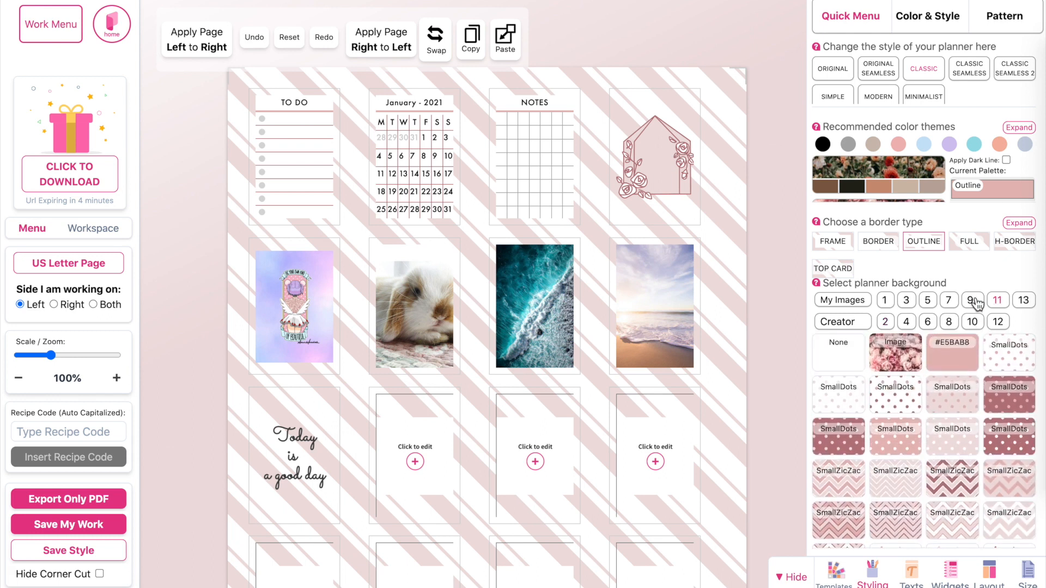
click(972, 323)
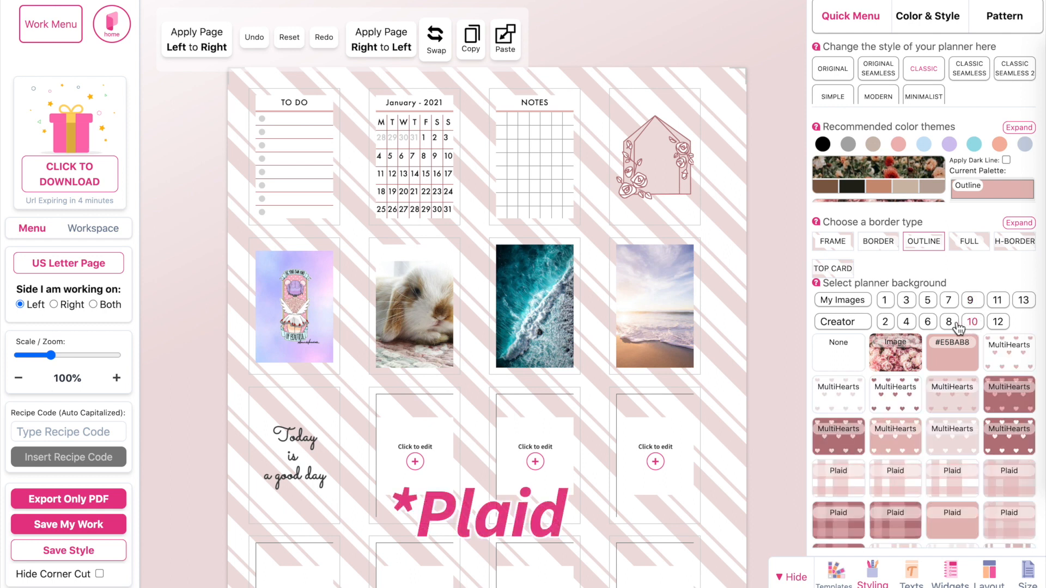
click(950, 323)
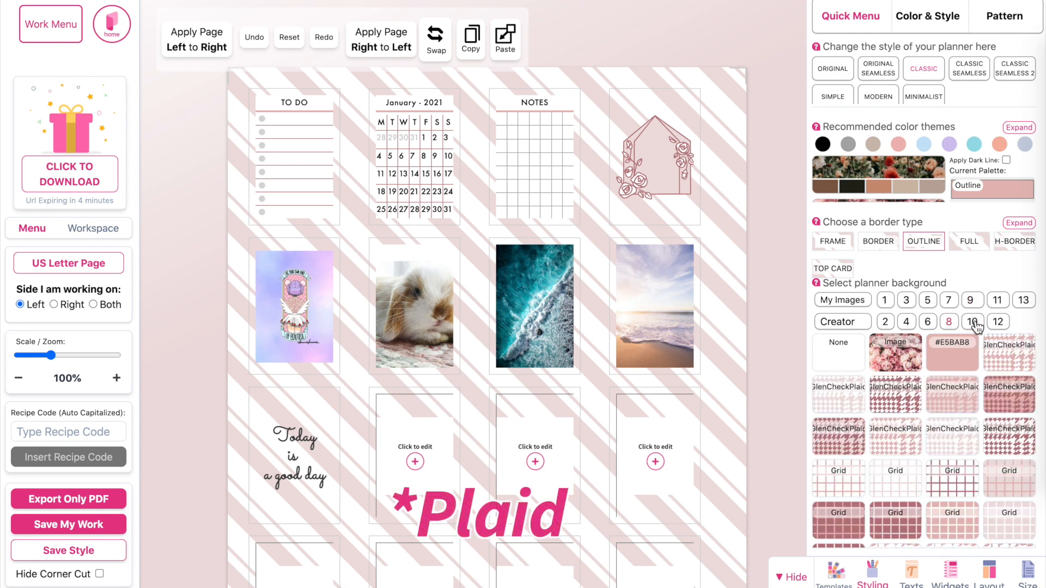
click(973, 323)
click(902, 493)
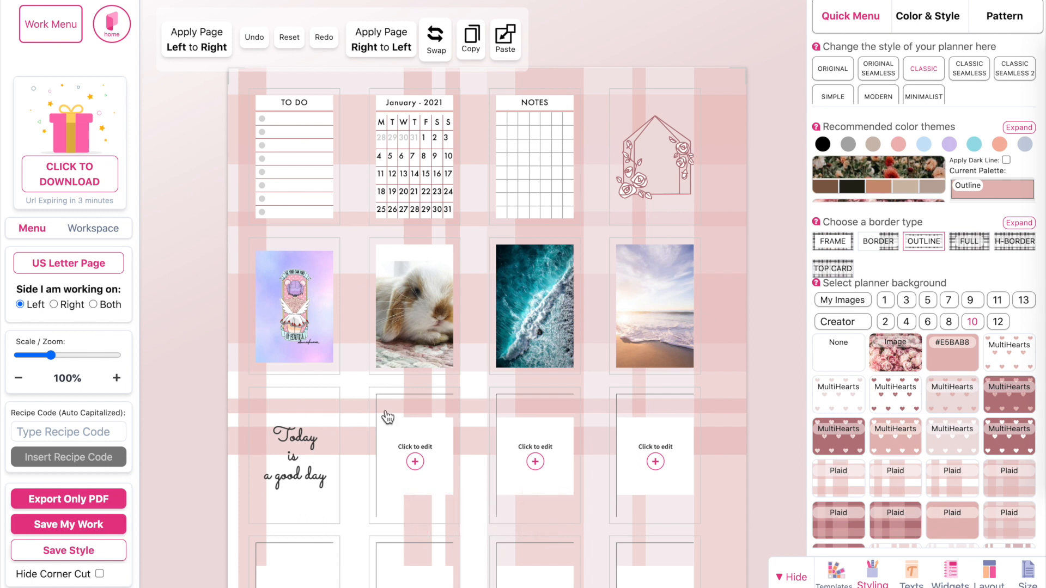
Export the sticker page as a PDF only, and open the generated file for download
scroll(517, 211, up, 1)
scroll(516, 210, right, 1)
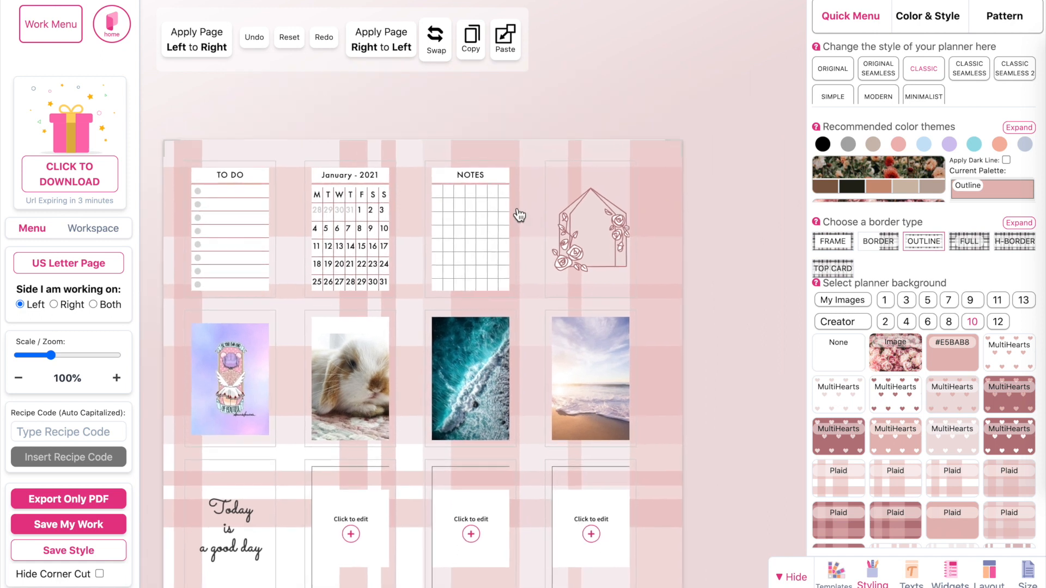
scroll(517, 211, down, 1)
scroll(516, 211, left, 1)
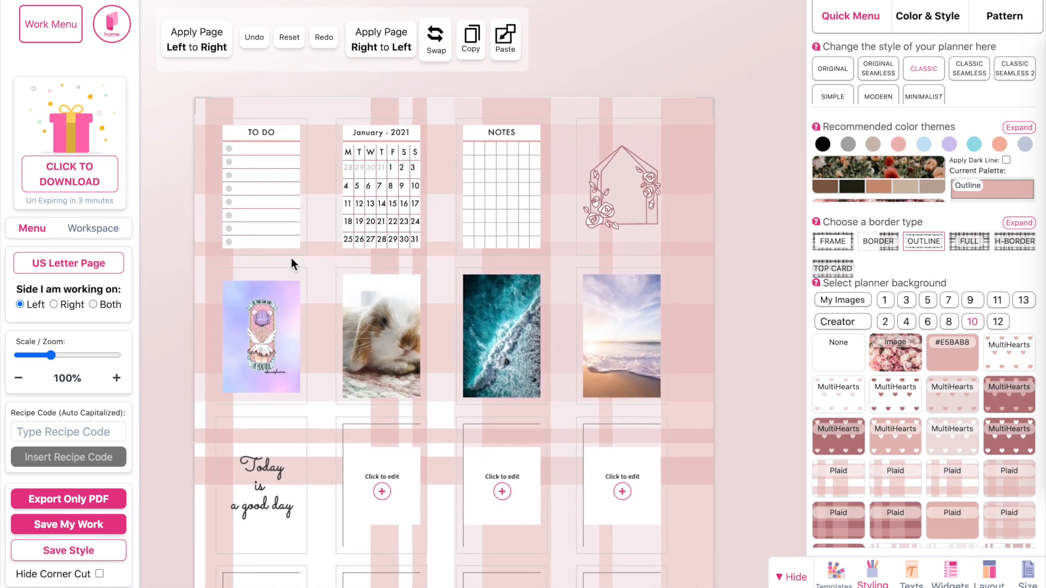
click(71, 501)
click(520, 346)
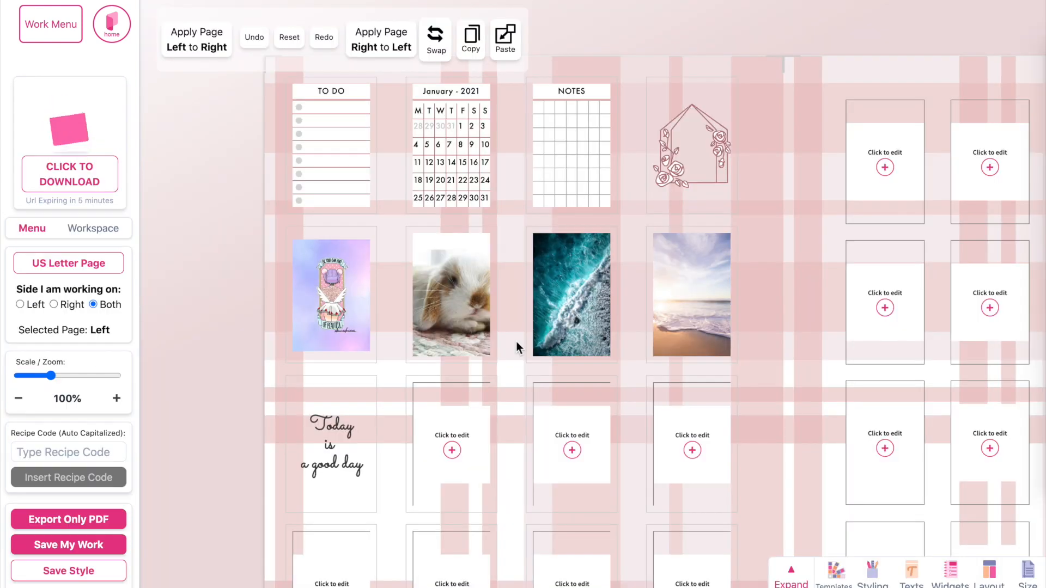
click(68, 178)
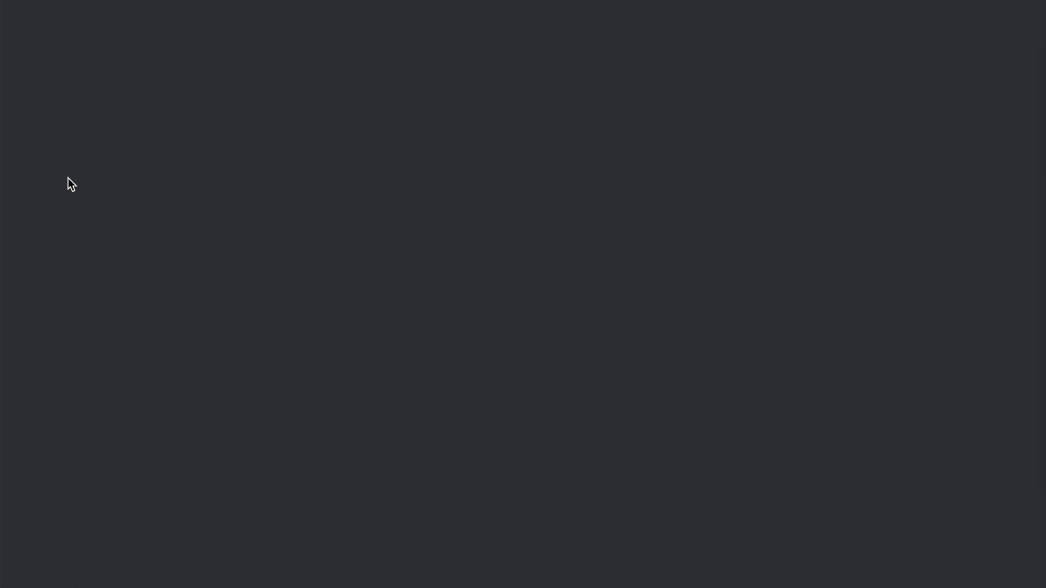